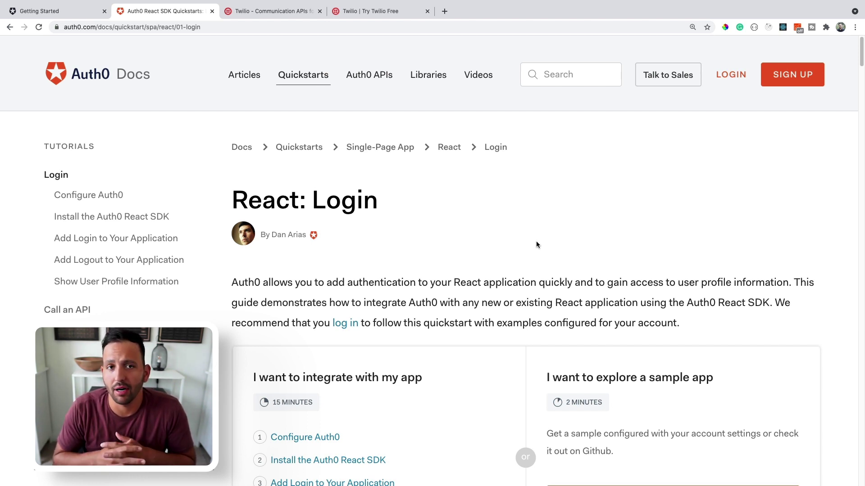
Open the React Sample-01 source on GitHub from the Auth0 docs and browse its auth_config.json
{"action": "scroll", "coordinate": [536, 245], "scroll_direction": "down", "scroll_amount": 5}
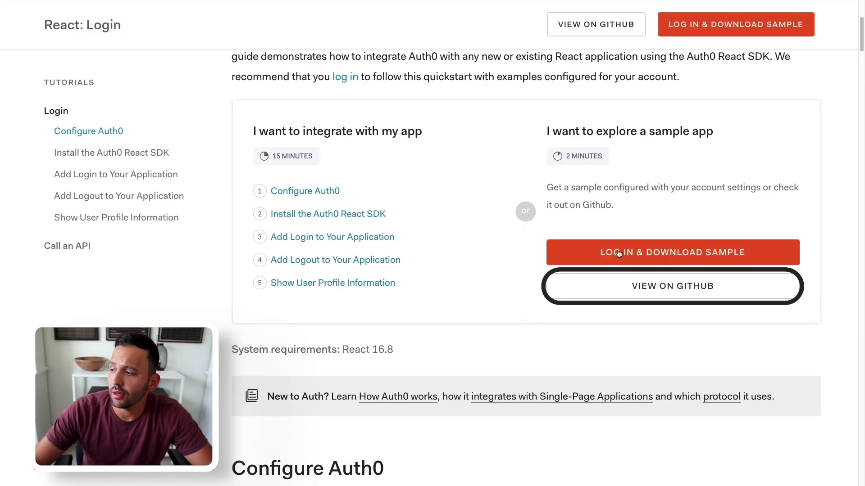
{"action": "left_click", "coordinate": [653, 292]}
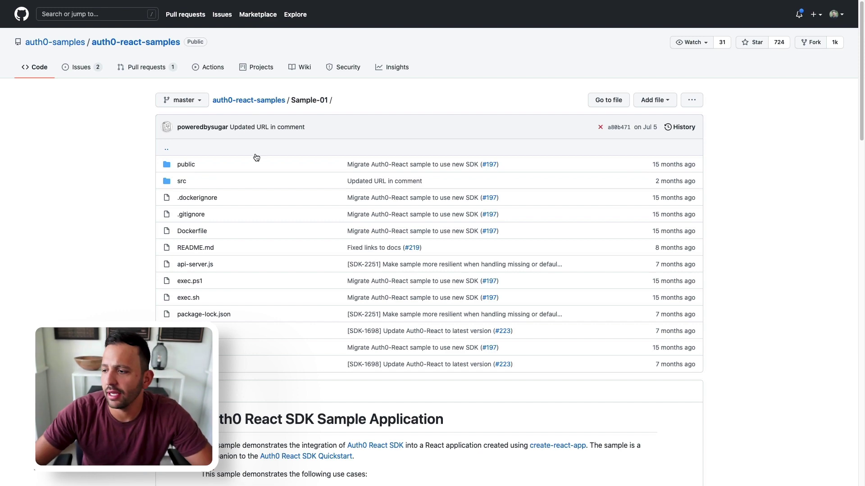
{"action": "scroll", "coordinate": [252, 160], "scroll_direction": "down", "scroll_amount": 8}
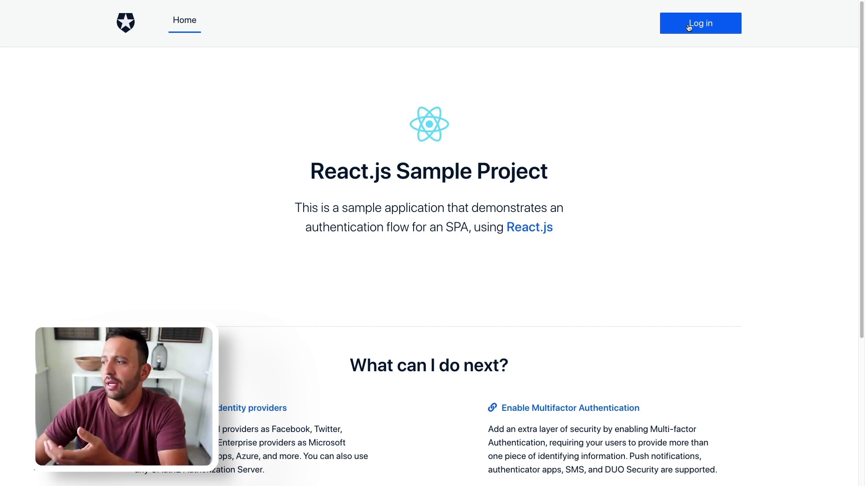
{"action": "scroll", "coordinate": [602, 194], "scroll_direction": "down", "scroll_amount": 5}
{"action": "scroll", "coordinate": [603, 193], "scroll_direction": "up", "scroll_amount": 5}
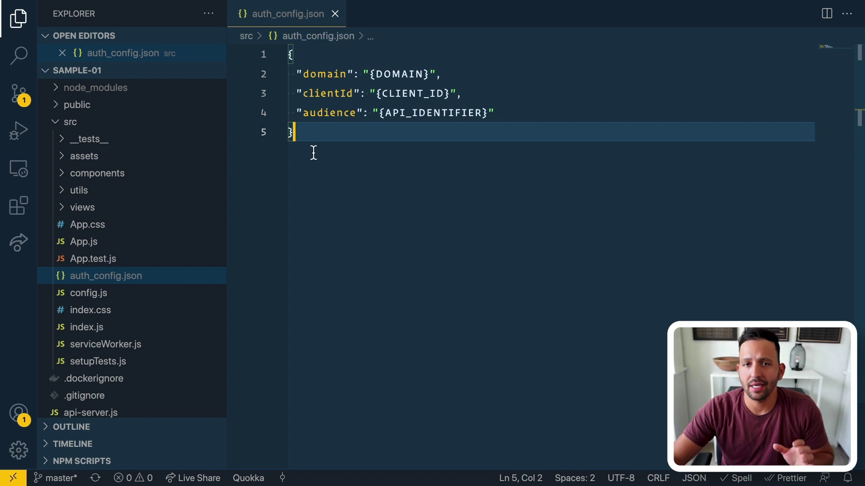
Delete the audience line and clientId's trailing comma from auth_config.json, then save
{"action": "left_click", "coordinate": [130, 276]}
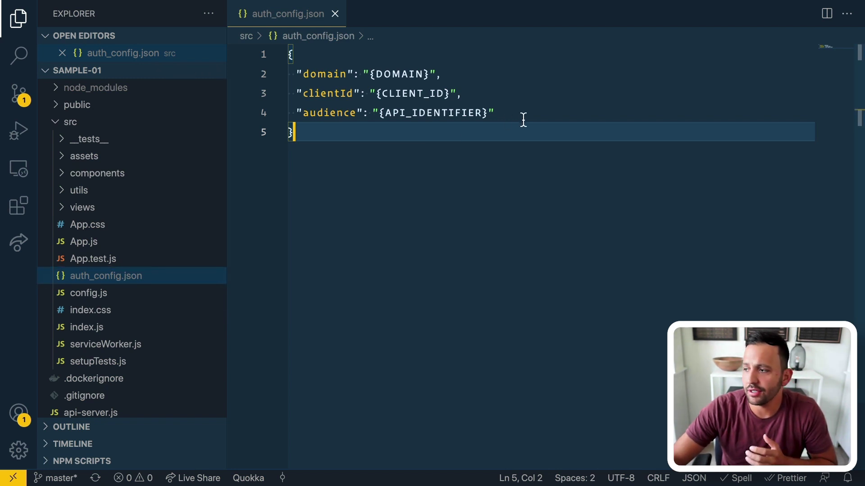
{"action": "left_click_drag", "start_coordinate": [521, 120], "coordinate": [239, 63]}
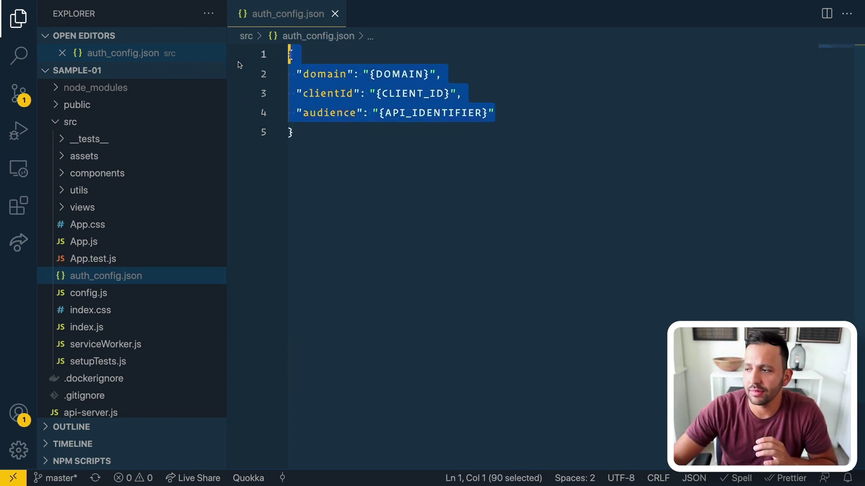
{"action": "left_click", "coordinate": [469, 137]}
{"action": "left_click_drag", "start_coordinate": [290, 96], "coordinate": [497, 100]}
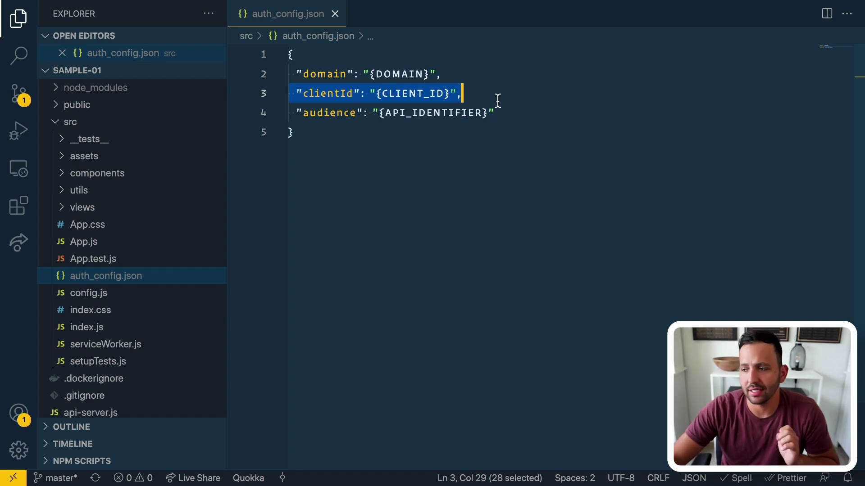
{"action": "left_click", "coordinate": [514, 97]}
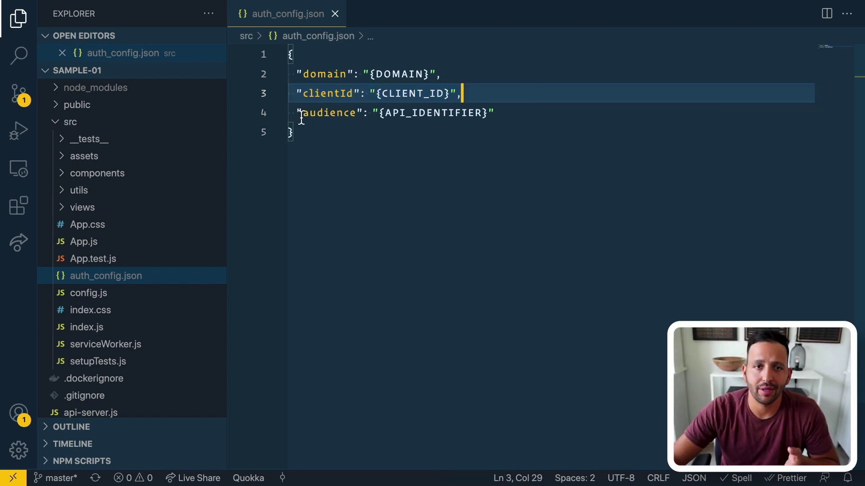
{"action": "left_click_drag", "start_coordinate": [298, 118], "coordinate": [527, 124]}
{"action": "key", "text": "BackSpace"}
{"action": "key", "text": "BackSpace"}
{"action": "key", "text": "BackSpace"}
{"action": "key", "text": "BackSpace"}
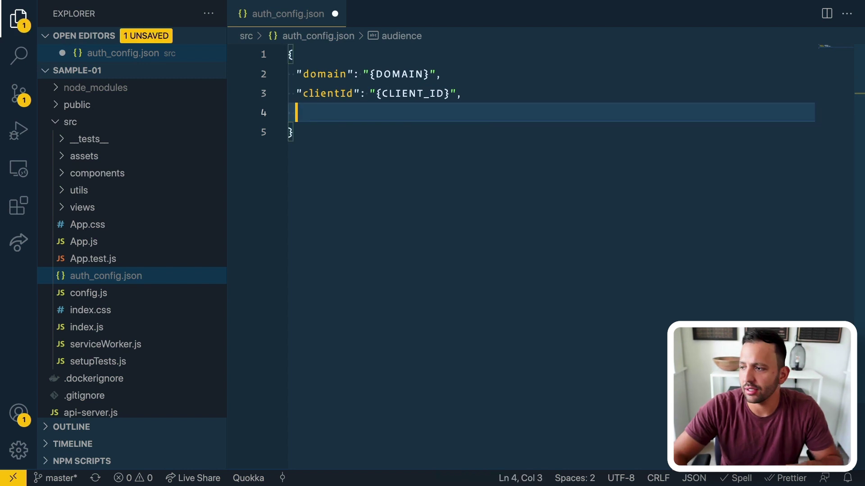
{"action": "key", "text": "super+s"}
{"action": "key", "text": "super+Left"}
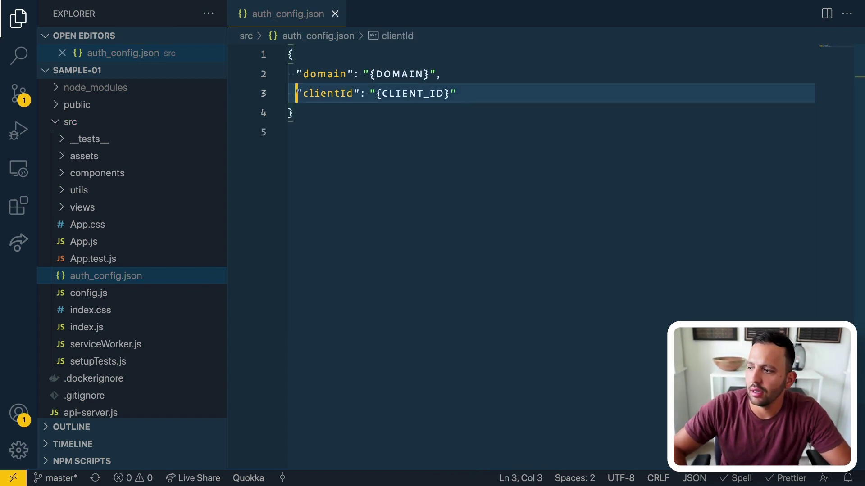
{"action": "key", "text": "shift+super+Right"}
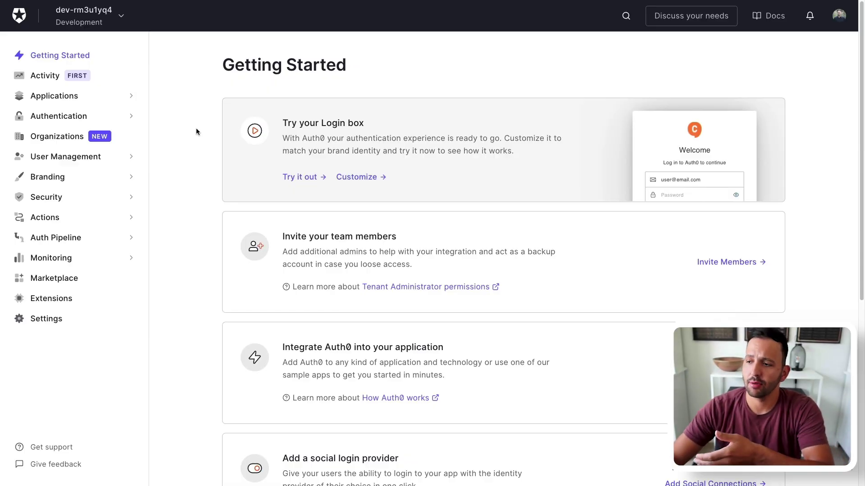
Go to Applications > Applications to view the list of applications
{"action": "left_click", "coordinate": [77, 100]}
{"action": "left_click", "coordinate": [60, 119]}
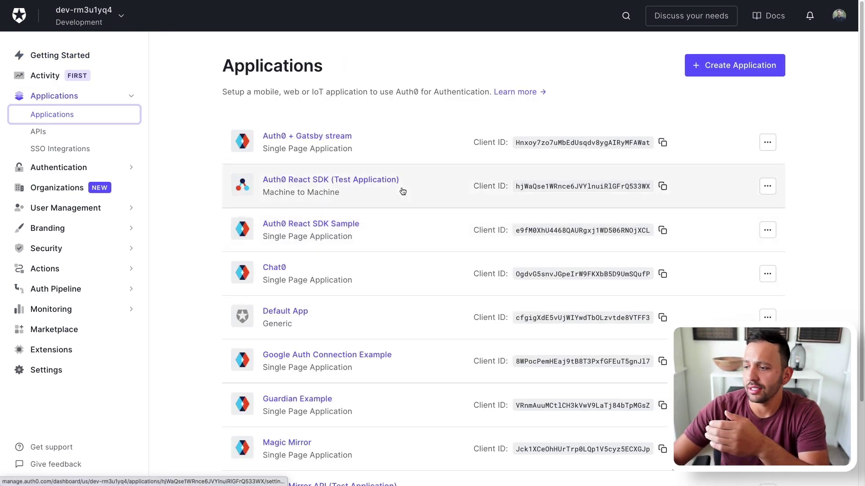
{"action": "scroll", "coordinate": [405, 216], "scroll_direction": "down", "scroll_amount": 2}
{"action": "scroll", "coordinate": [404, 233], "scroll_direction": "up", "scroll_amount": 2}
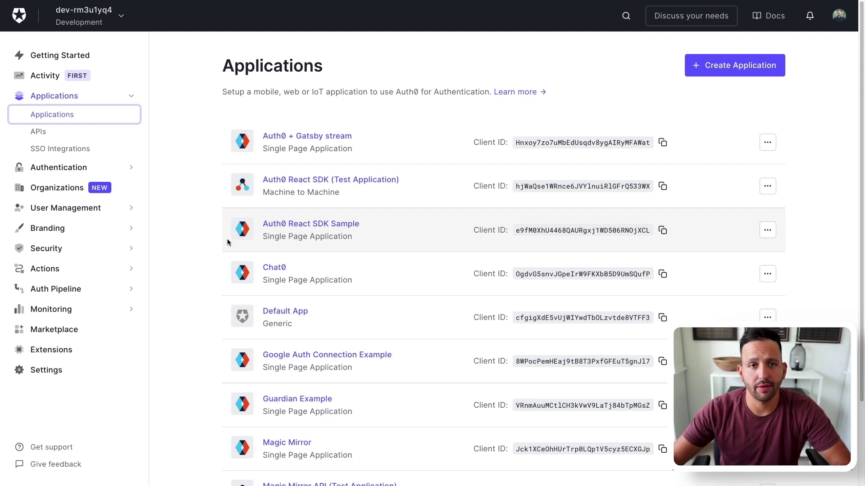
Create a new Single Page Web Application named 'Twilio Example'
{"action": "left_click", "coordinate": [748, 68]}
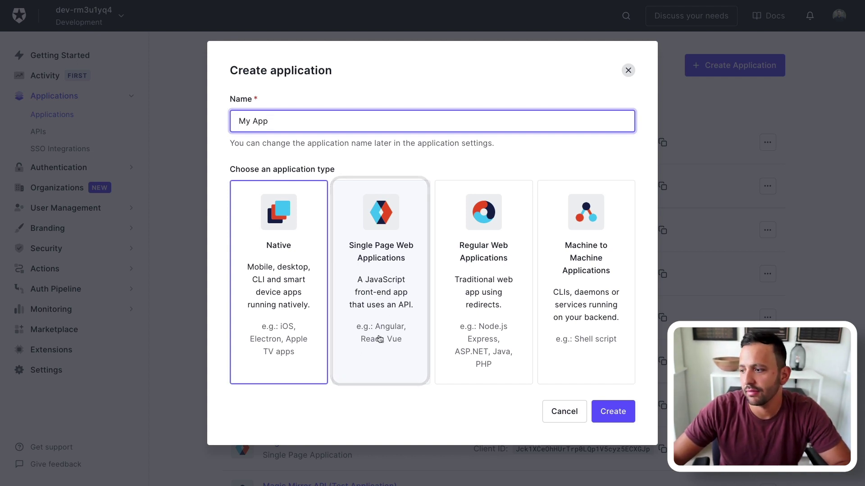
{"action": "left_click", "coordinate": [383, 337]}
{"action": "left_click", "coordinate": [330, 121]}
{"action": "key", "text": "ctrl+shift+Left"}
{"action": "key", "text": "ctrl+shift+Left"}
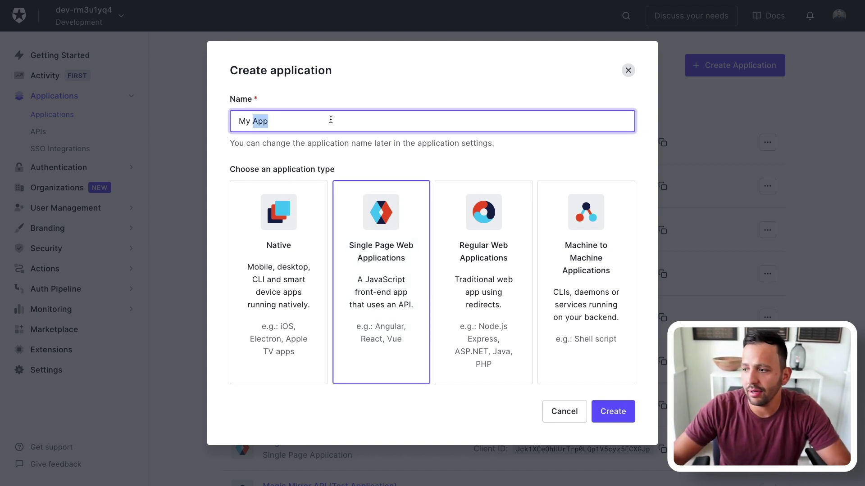
{"action": "key", "text": "BackSpace"}
{"action": "type", "text": "Twilio Example"}
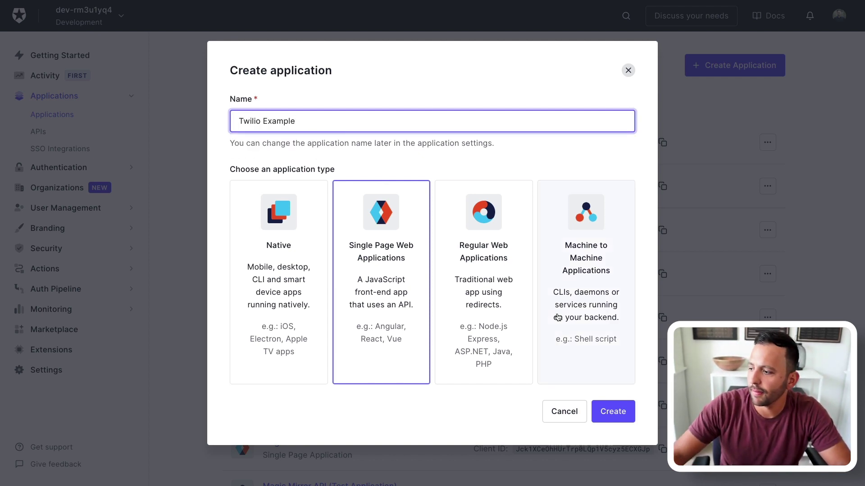
{"action": "left_click", "coordinate": [613, 412]}
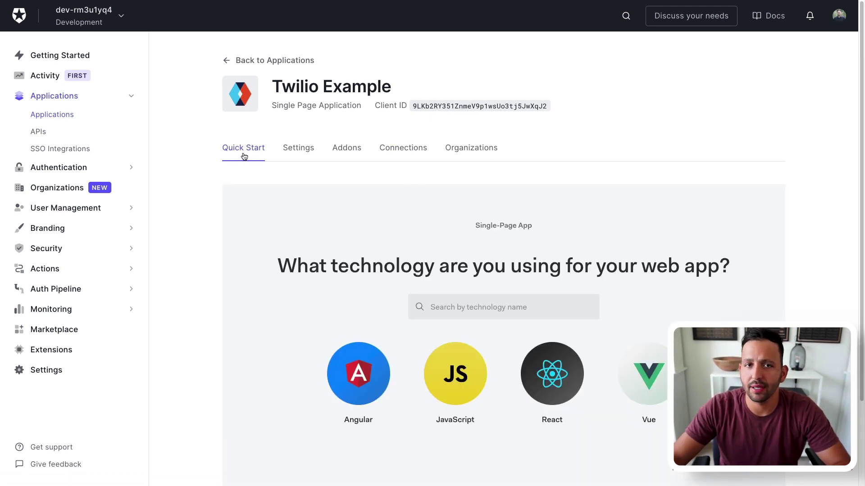
Open the Twilio Example application's Settings and review its name and basic information
{"action": "left_click", "coordinate": [302, 150]}
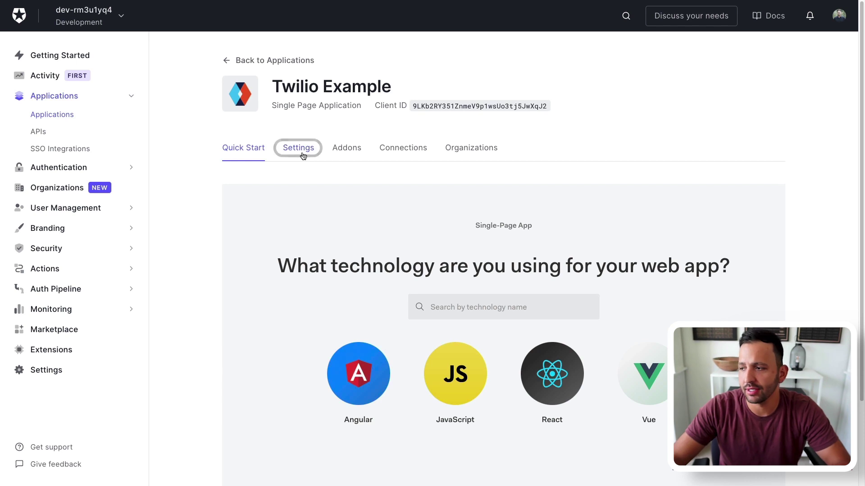
{"action": "scroll", "coordinate": [465, 257], "scroll_direction": "down", "scroll_amount": 1}
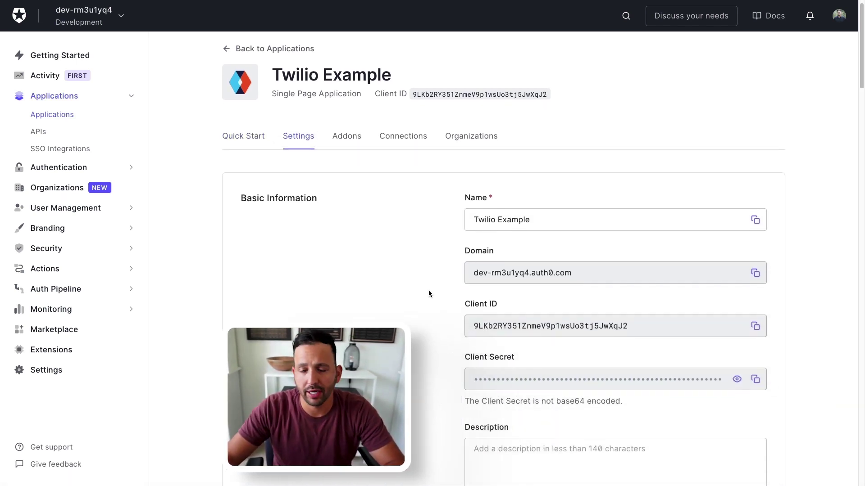
{"action": "left_click_drag", "start_coordinate": [473, 220], "coordinate": [532, 217]}
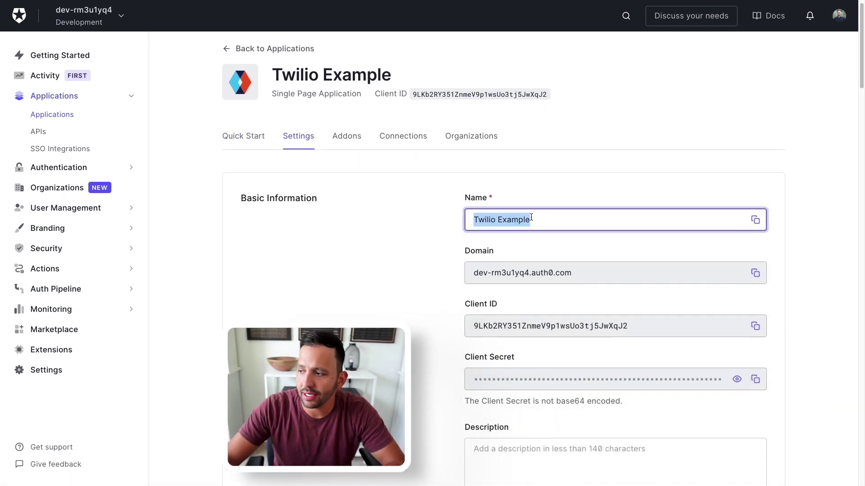
{"action": "left_click", "coordinate": [352, 226]}
{"action": "scroll", "coordinate": [415, 236], "scroll_direction": "down", "scroll_amount": 1}
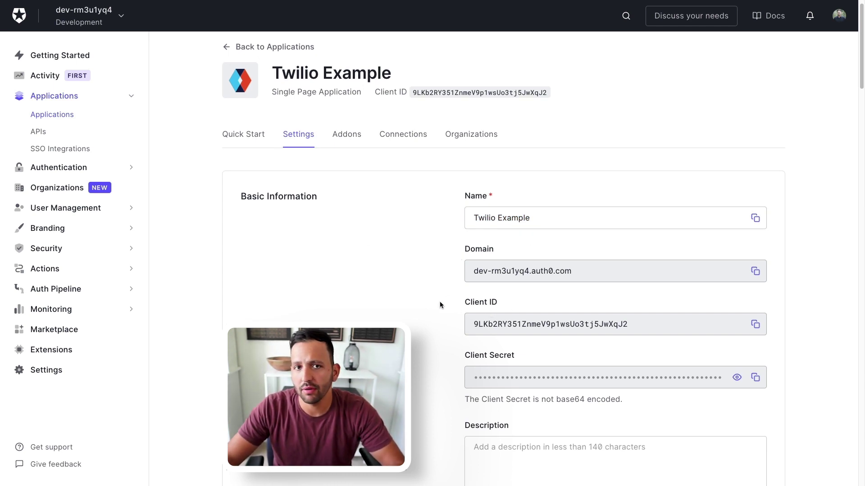
{"action": "scroll", "coordinate": [495, 297], "scroll_direction": "down", "scroll_amount": 1}
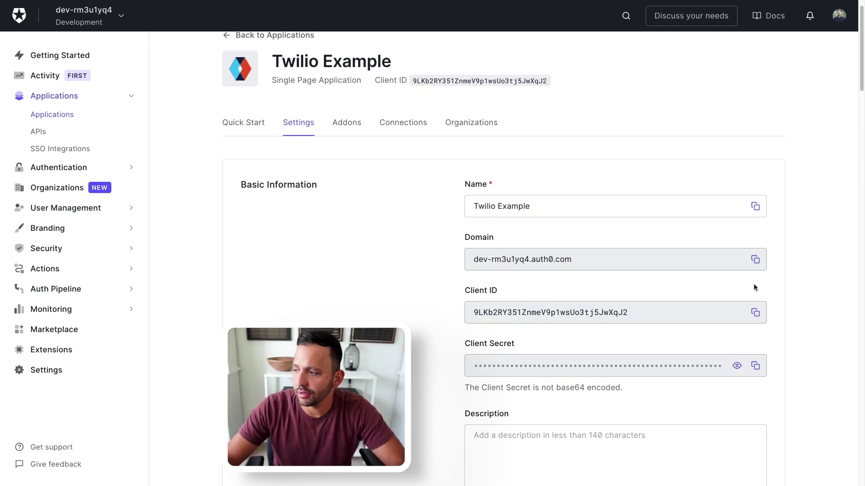
Copy the tenant domain into auth_config.json in place of the {DOMAIN} placeholder
{"action": "left_click", "coordinate": [749, 261]}
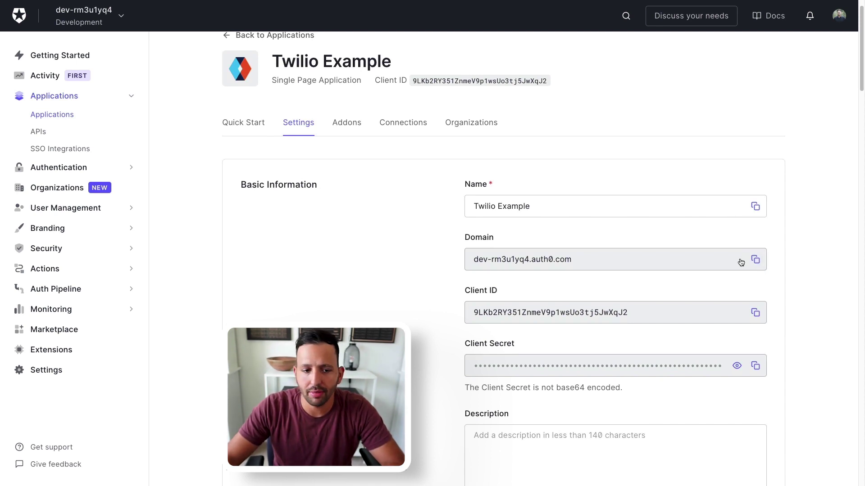
{"action": "key", "text": "super+Tab"}
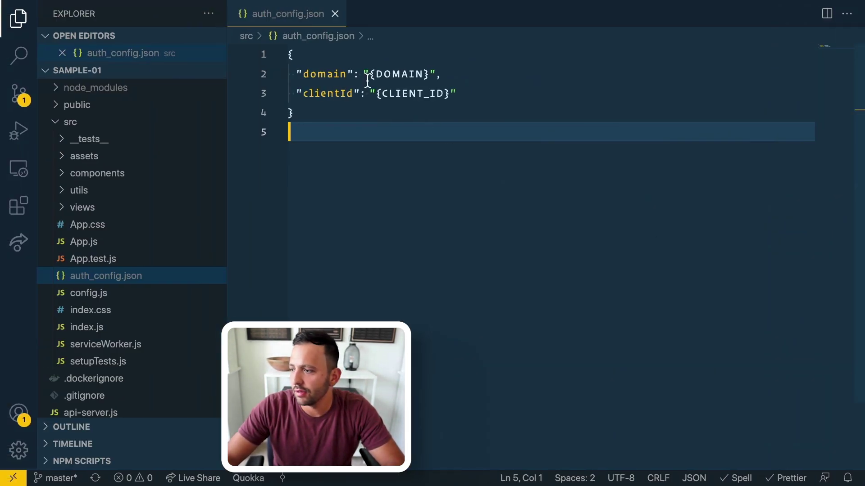
{"action": "left_click_drag", "start_coordinate": [371, 77], "coordinate": [432, 77]}
{"action": "key", "text": "ctrl+v"}
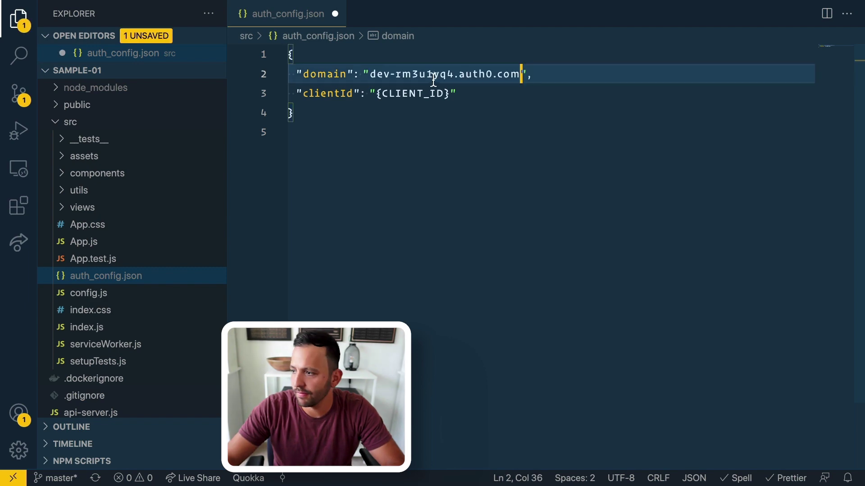
Paste the application's Client ID over the client ID placeholder in auth_config.json and save
{"action": "key", "text": "super+Tab"}
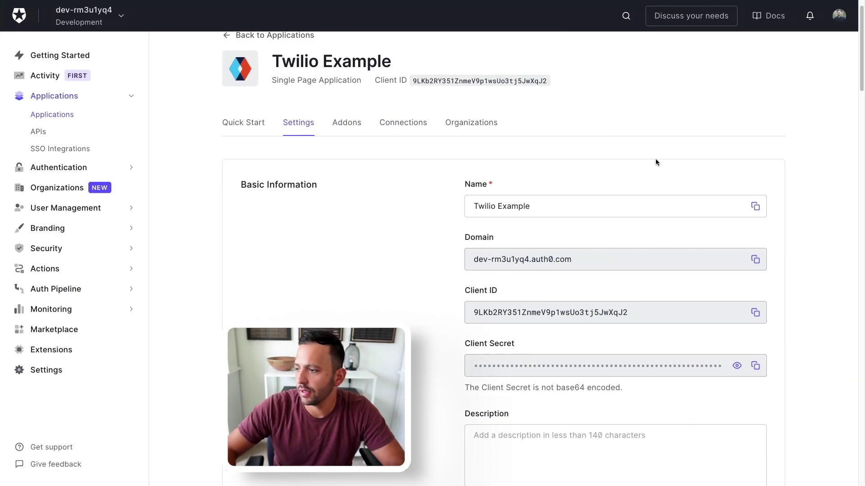
{"action": "left_click", "coordinate": [759, 312]}
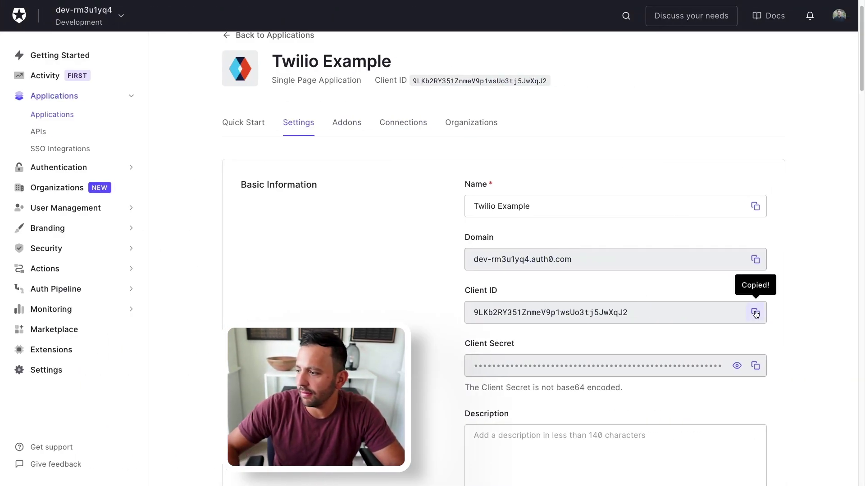
{"action": "key", "text": "super+Tab"}
{"action": "left_click_drag", "start_coordinate": [377, 93], "coordinate": [450, 93]}
{"action": "key", "text": "super+v"}
{"action": "key", "text": "super+s"}
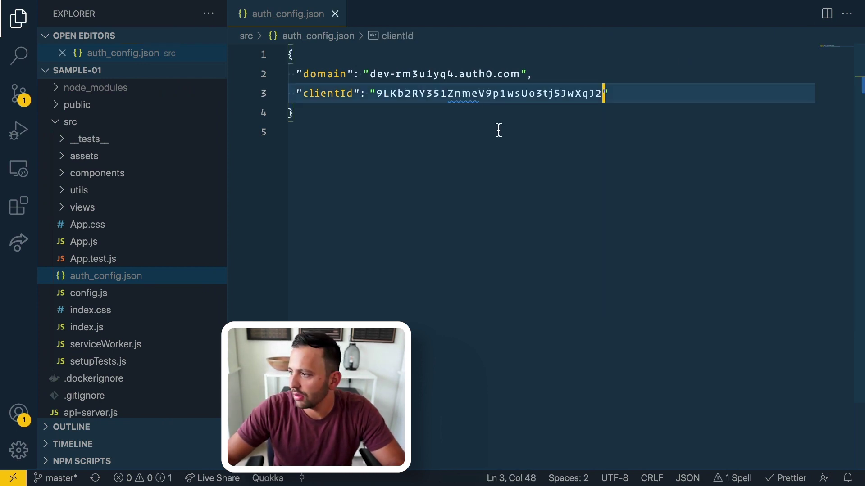
{"action": "left_click", "coordinate": [522, 154]}
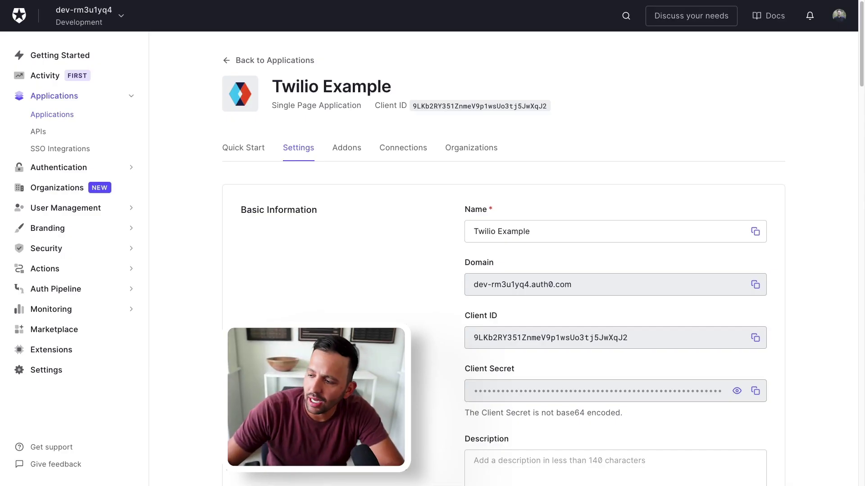
Scroll to the Application URIs section and review the callback and logout URL fields
{"action": "scroll", "coordinate": [503, 259], "scroll_direction": "down", "scroll_amount": 10}
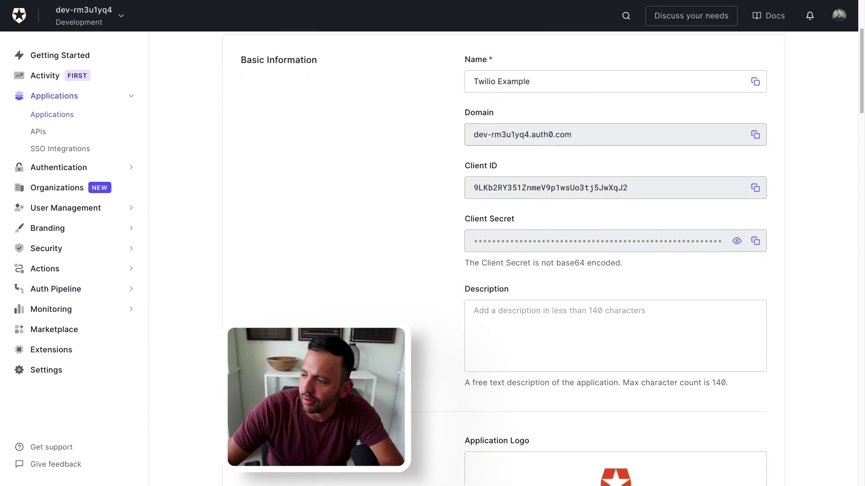
{"action": "scroll", "coordinate": [503, 258], "scroll_direction": "down", "scroll_amount": 6}
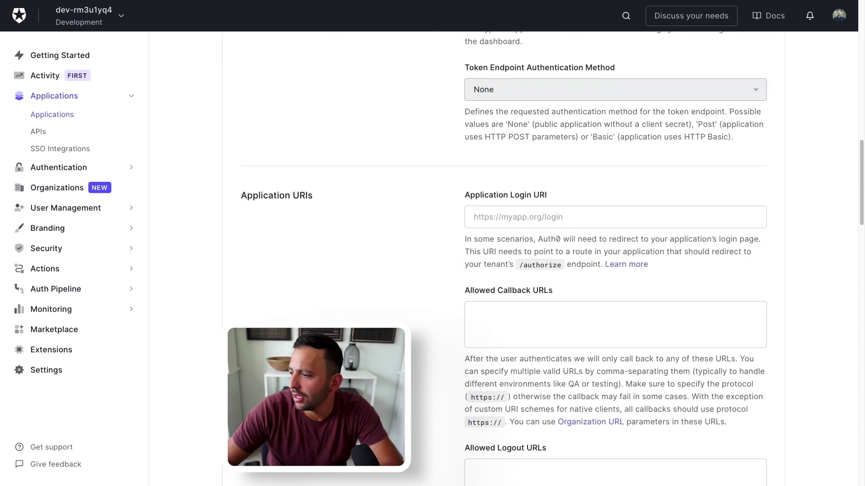
{"action": "left_click_drag", "start_coordinate": [465, 290], "coordinate": [565, 291]}
{"action": "scroll", "coordinate": [432, 320], "scroll_direction": "down", "scroll_amount": 3}
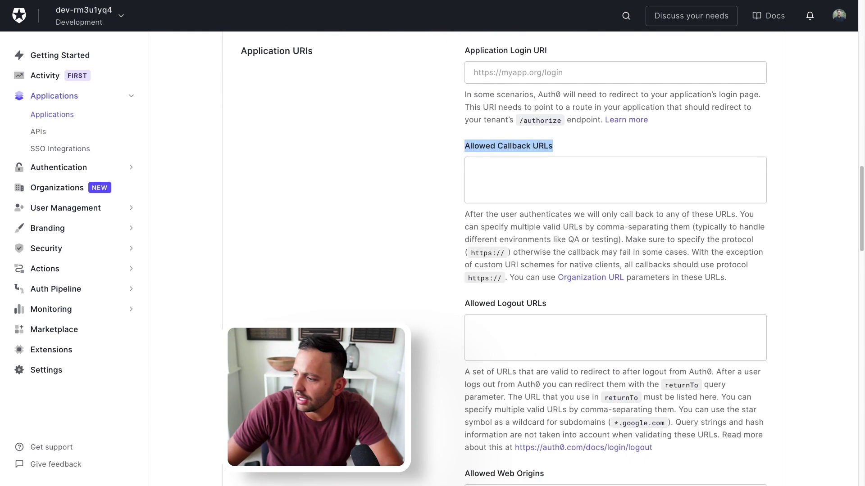
{"action": "left_click_drag", "start_coordinate": [464, 303], "coordinate": [547, 304]}
{"action": "scroll", "coordinate": [467, 307], "scroll_direction": "down", "scroll_amount": 6}
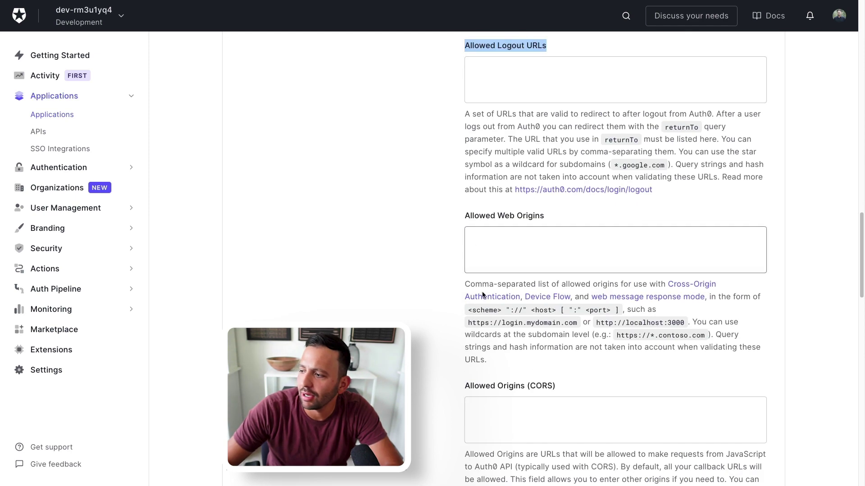
{"action": "scroll", "coordinate": [467, 307], "scroll_direction": "up", "scroll_amount": 4}
{"action": "scroll", "coordinate": [467, 308], "scroll_direction": "up", "scroll_amount": 4}
{"action": "left_click", "coordinate": [494, 263]}
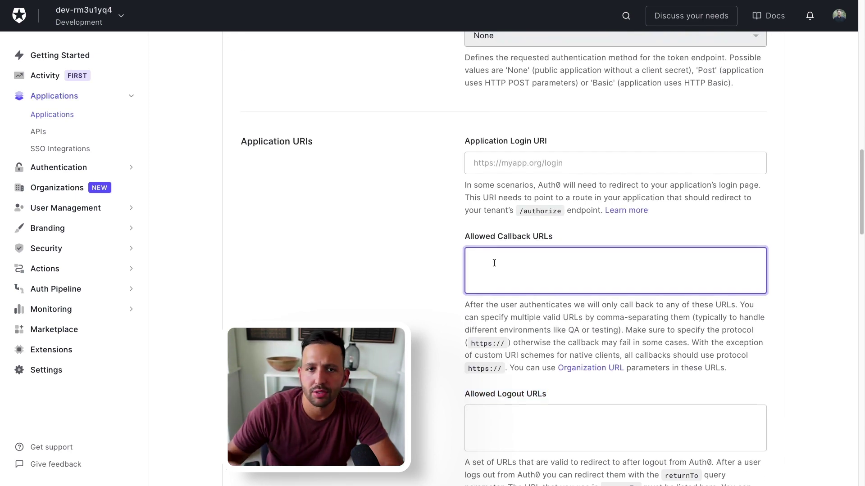
{"action": "type", "text": "http://localhost:3000/"}
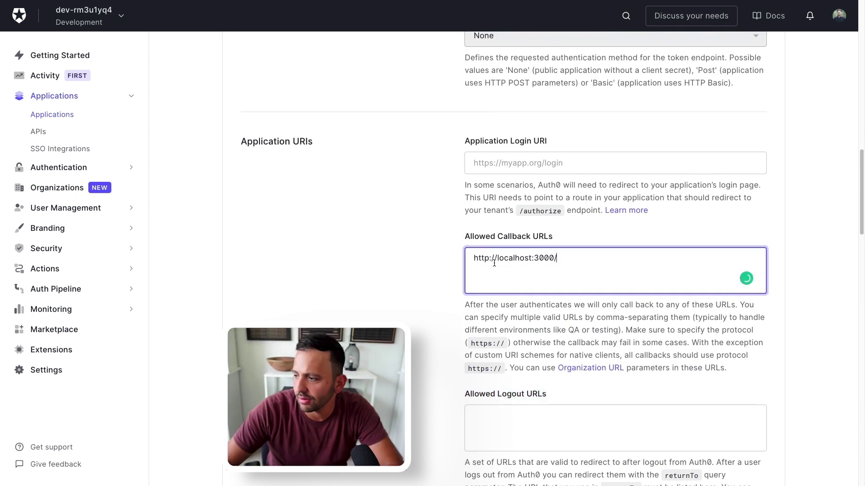
{"action": "key", "text": "BackSpace"}
{"action": "left_click", "coordinate": [543, 419]}
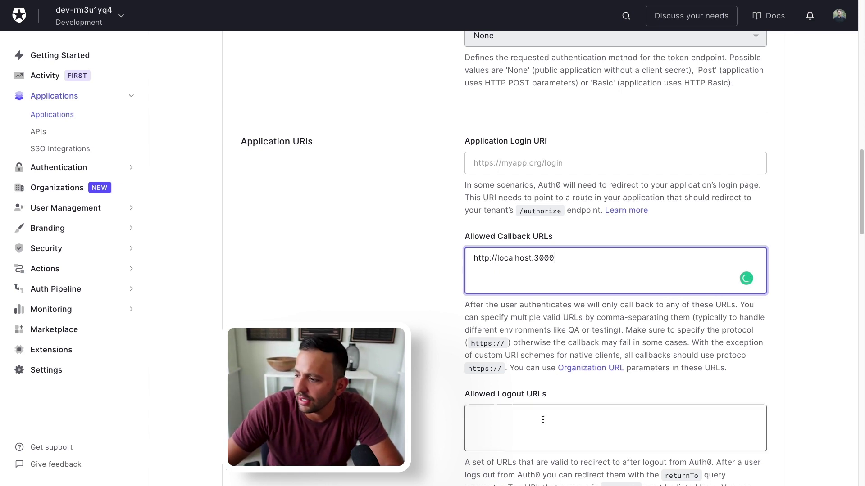
{"action": "type", "text": "http://localhost:3000/"}
{"action": "key", "text": "BackSpace"}
{"action": "scroll", "coordinate": [536, 424], "scroll_direction": "down", "scroll_amount": 3}
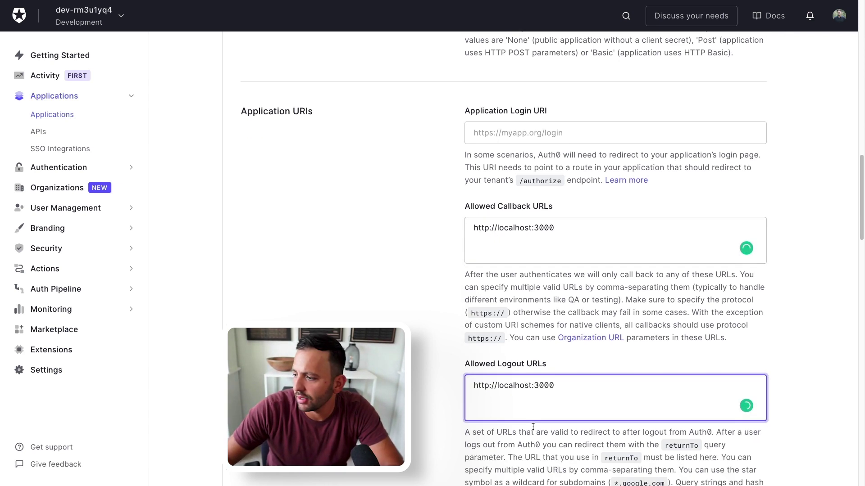
{"action": "scroll", "coordinate": [533, 427], "scroll_direction": "down", "scroll_amount": 1}
{"action": "left_click", "coordinate": [533, 427]}
{"action": "type", "text": "http://localhost:3000/"}
{"action": "key", "text": "BackSpace"}
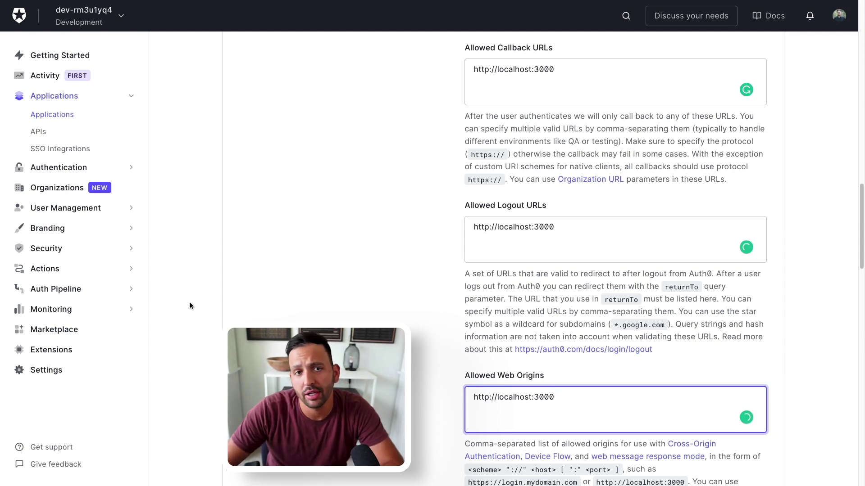
Save the application's changes and switch over to the running React sample app
{"action": "scroll", "coordinate": [198, 292], "scroll_direction": "down", "scroll_amount": 20}
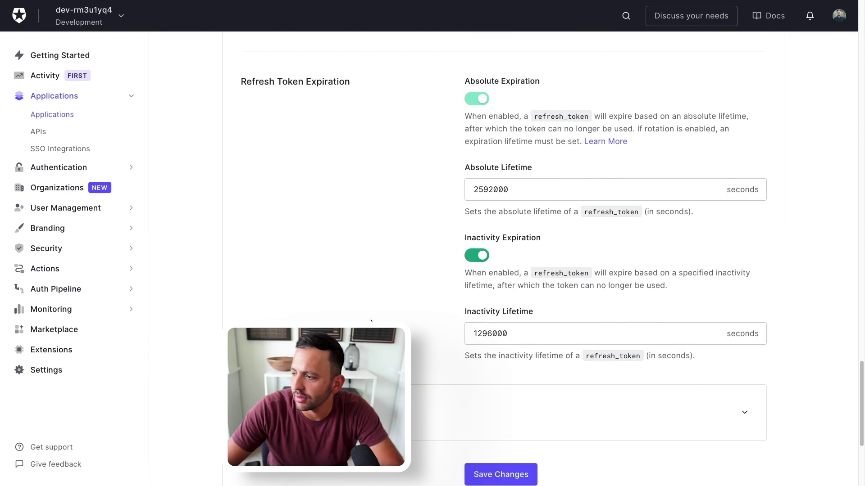
{"action": "left_click", "coordinate": [477, 321]}
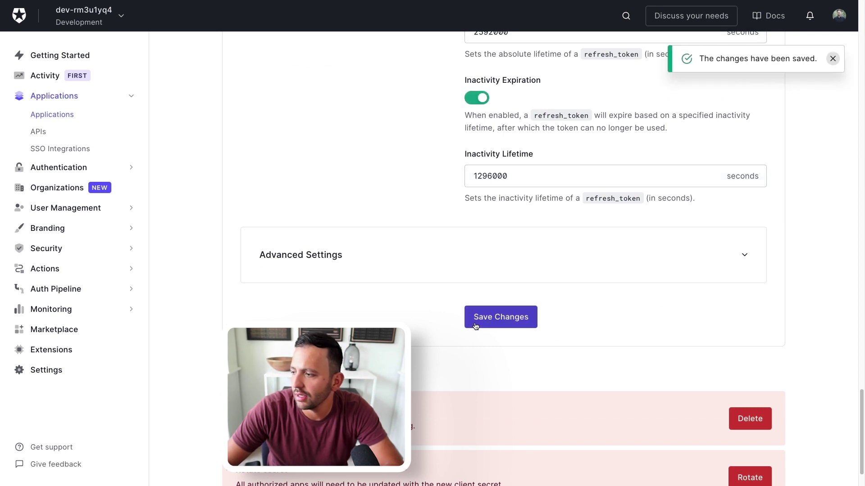
{"action": "scroll", "coordinate": [469, 302], "scroll_direction": "up", "scroll_amount": 20}
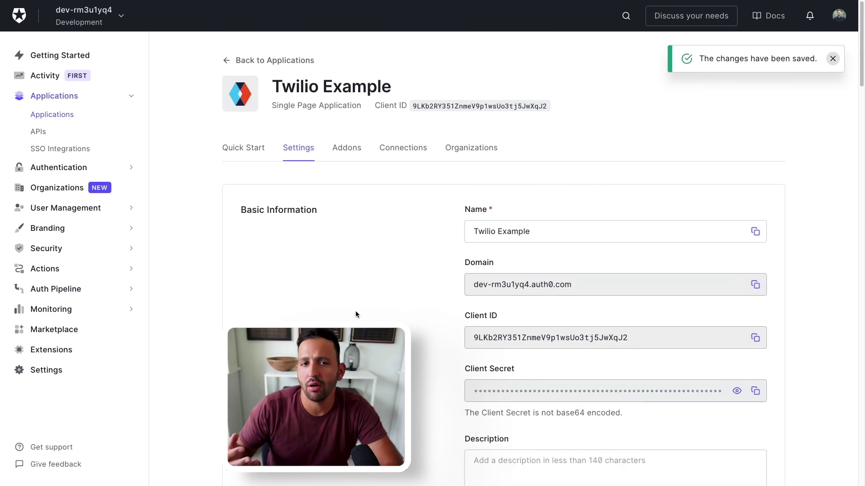
{"action": "key", "text": "ctrl+Left"}
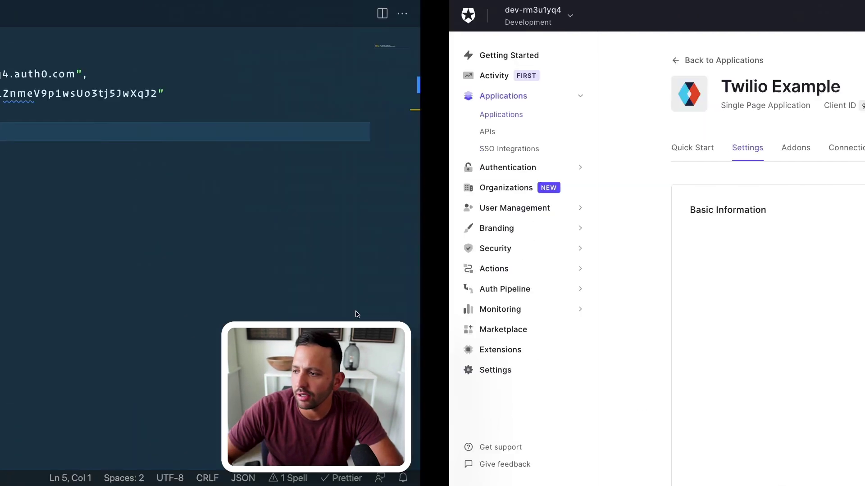
{"action": "key", "text": "ctrl+Right"}
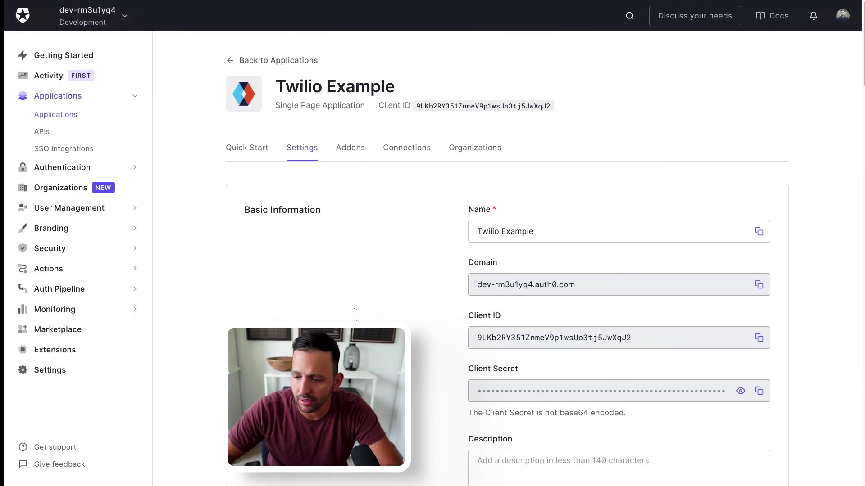
{"action": "key", "text": "ctrl+Right"}
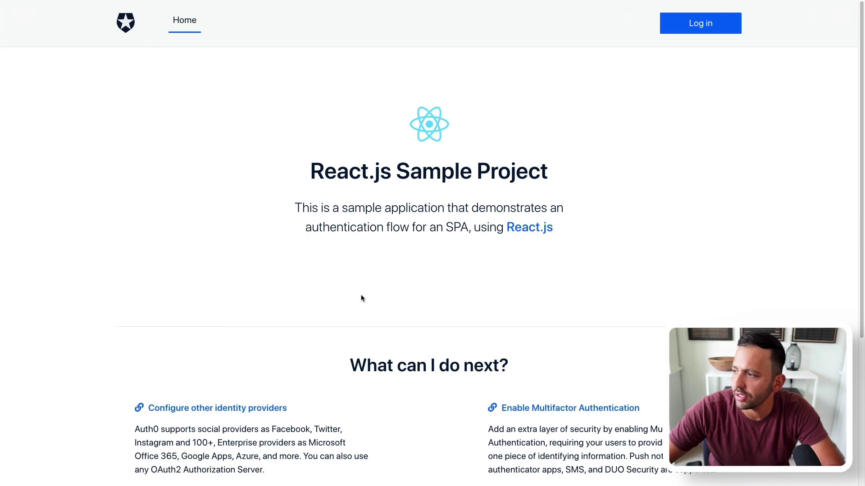
Start logging in to the sample app, switch to Sign up, and enter the new user's e-mail
{"action": "left_click", "coordinate": [716, 25]}
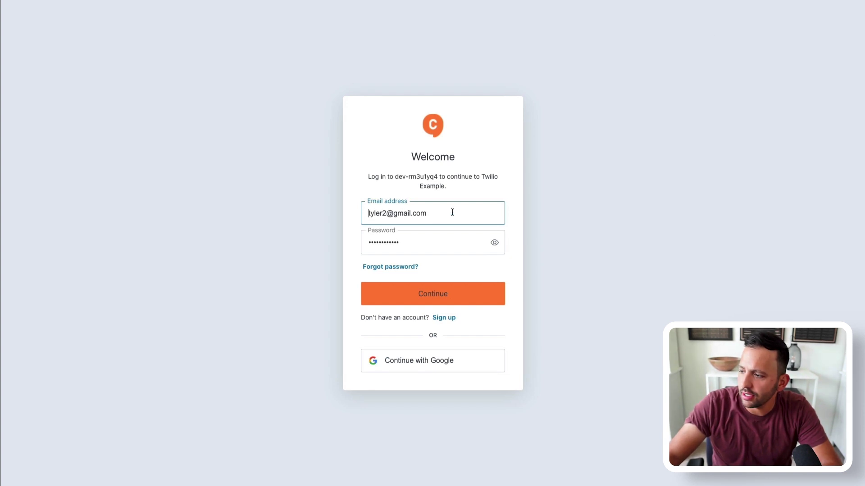
{"action": "left_click", "coordinate": [447, 319]}
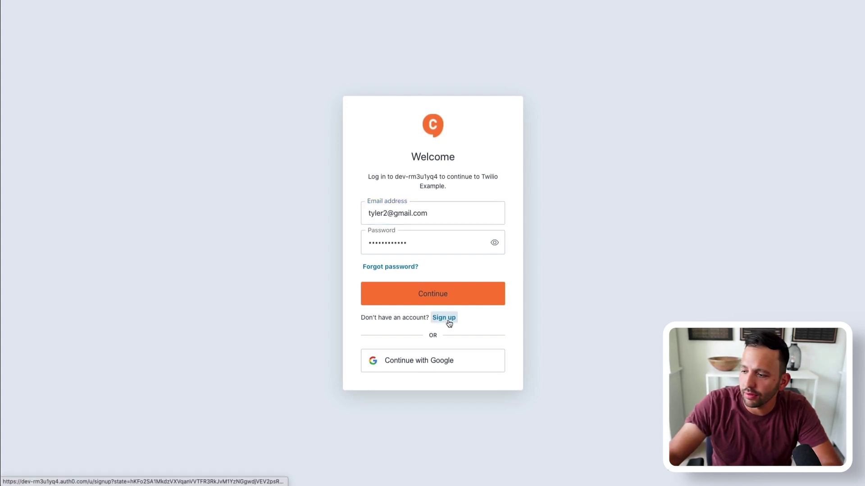
{"action": "left_click", "coordinate": [438, 222]}
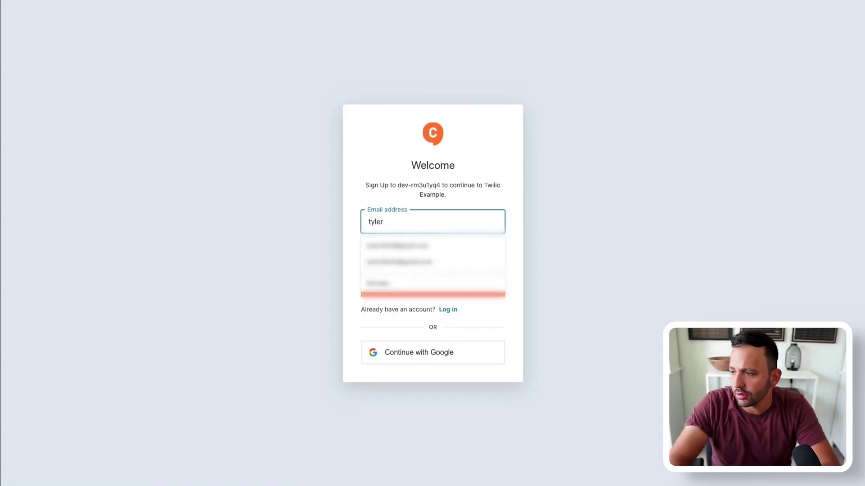
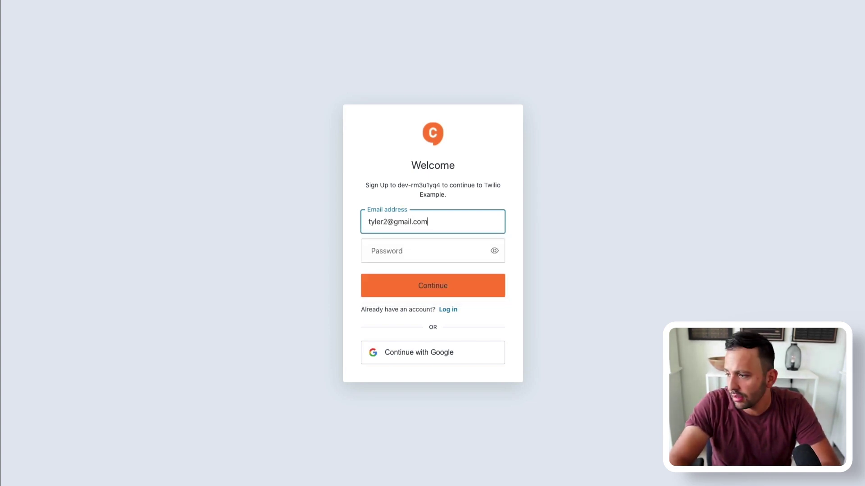
{"action": "left_click", "coordinate": [428, 251]}
{"action": "type", "text": "p"}
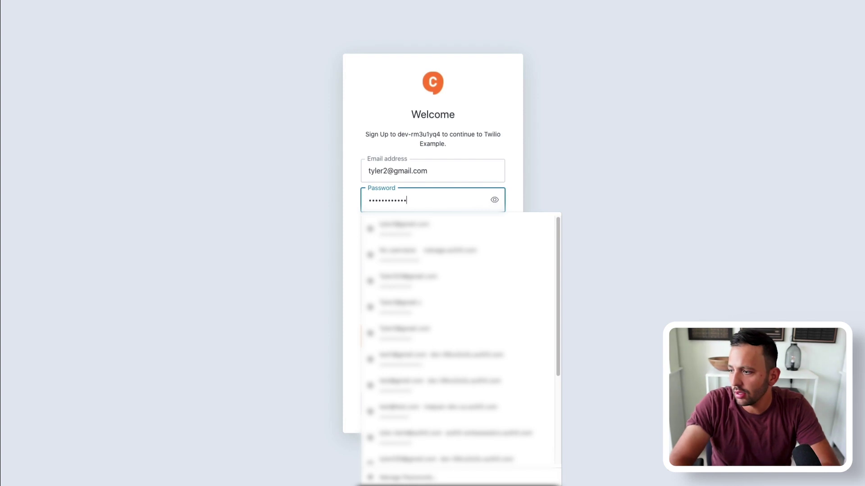
{"action": "left_click", "coordinate": [434, 336]}
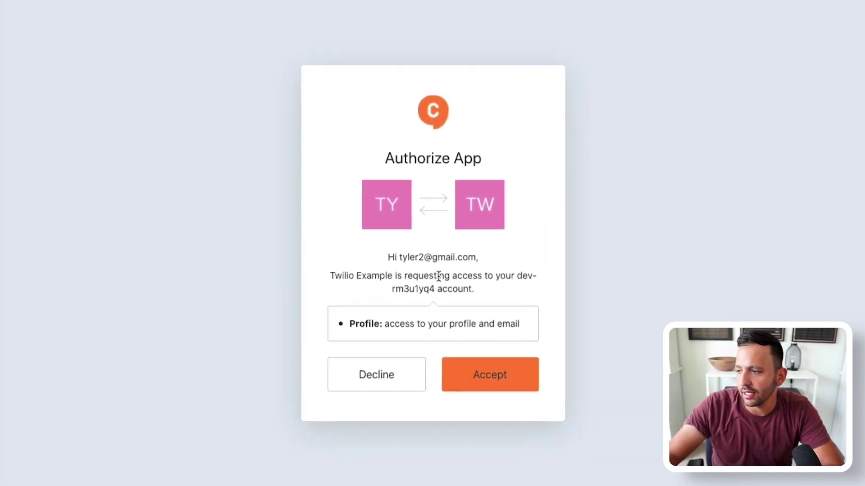
{"action": "left_click_drag", "start_coordinate": [545, 286], "coordinate": [558, 305]}
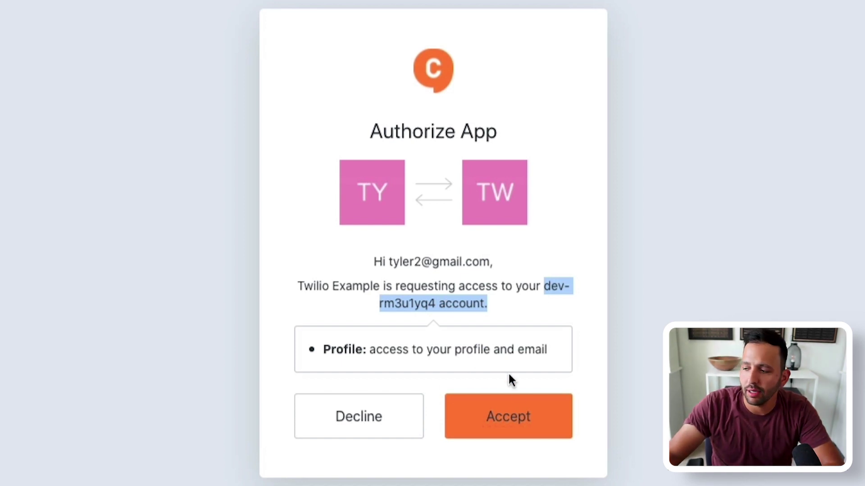
{"action": "left_click", "coordinate": [517, 409]}
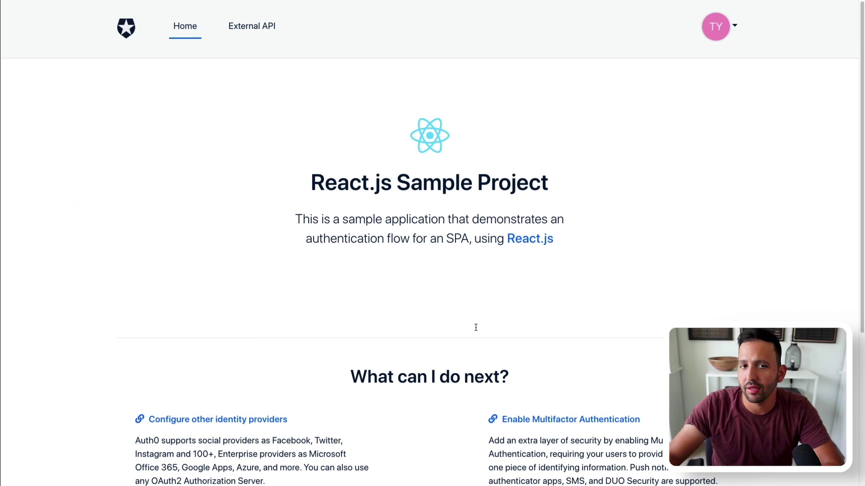
View the signed-in user's profile page and its JSON data, then return home
{"action": "left_click", "coordinate": [717, 36]}
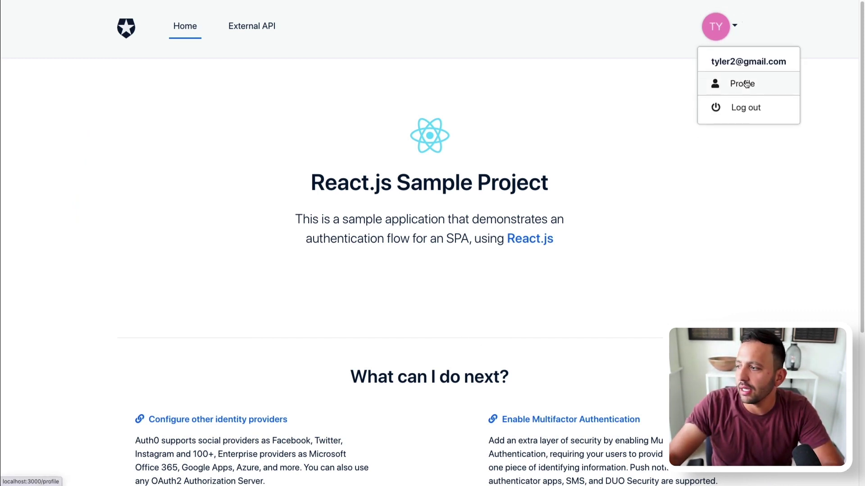
{"action": "left_click", "coordinate": [744, 82]}
{"action": "left_click_drag", "start_coordinate": [126, 284], "coordinate": [125, 185]}
{"action": "left_click", "coordinate": [263, 130]}
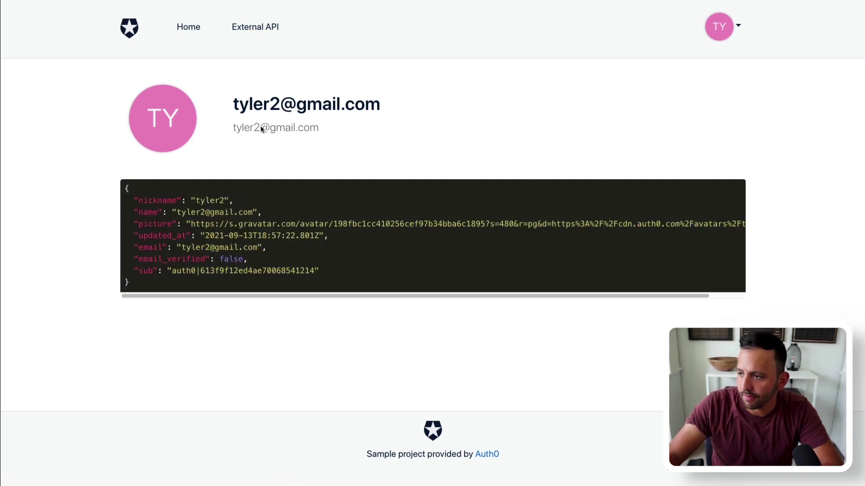
{"action": "left_click", "coordinate": [200, 35]}
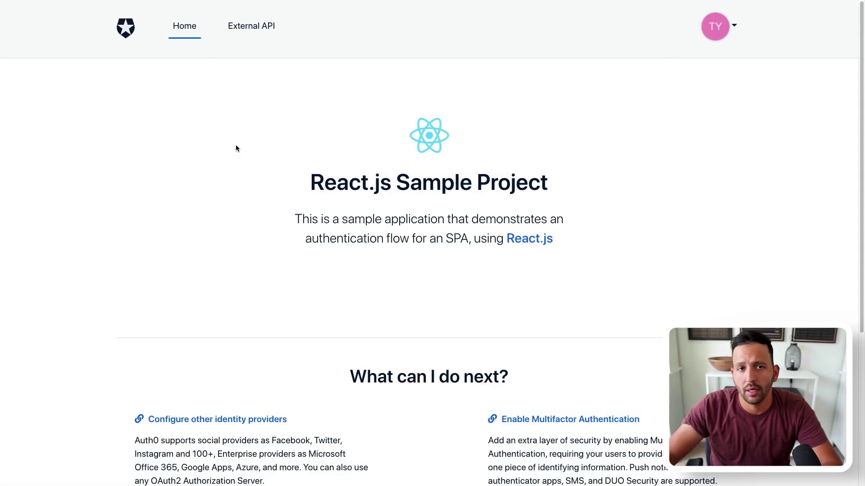
Log the test user out and sign back in with their email and password
{"action": "left_click", "coordinate": [719, 35]}
{"action": "left_click", "coordinate": [747, 105]}
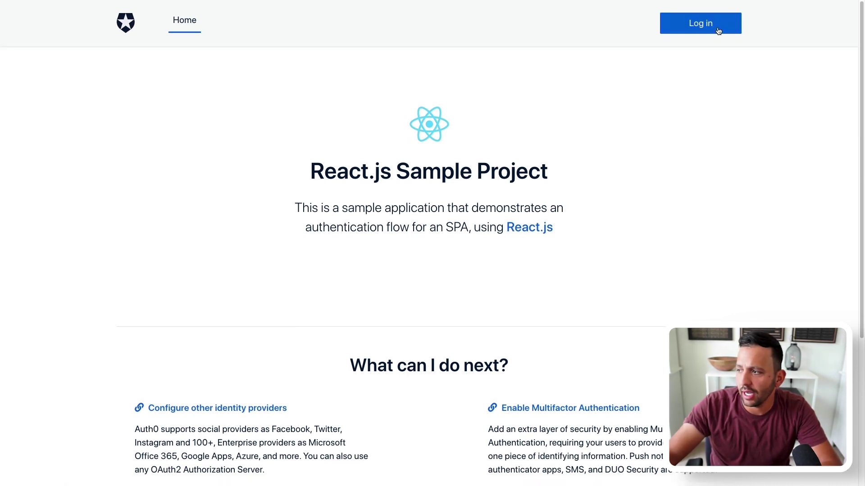
{"action": "left_click", "coordinate": [720, 28]}
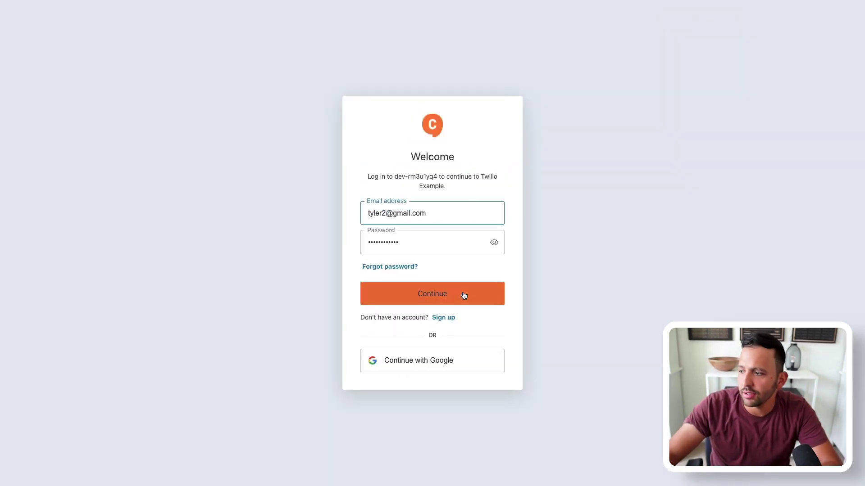
{"action": "left_click", "coordinate": [464, 296]}
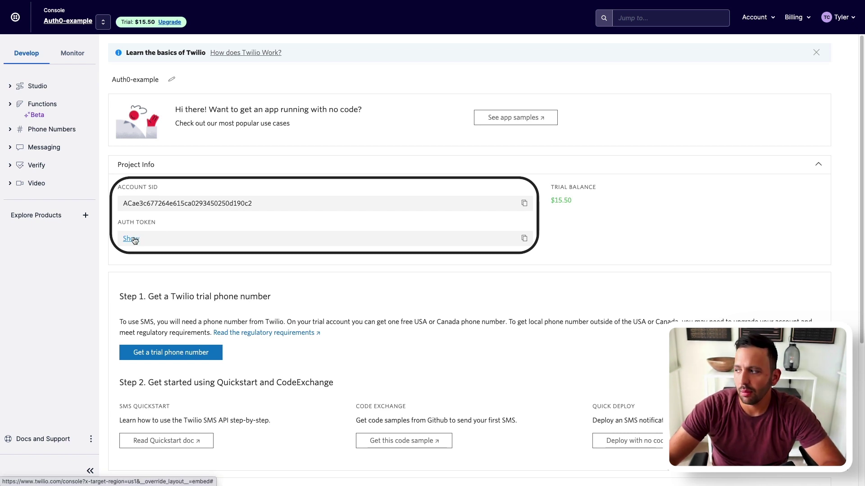
Claim the offered Twilio trial phone number and switch back to the Auth0 dashboard
{"action": "left_click_drag", "start_coordinate": [149, 296], "coordinate": [268, 297]}
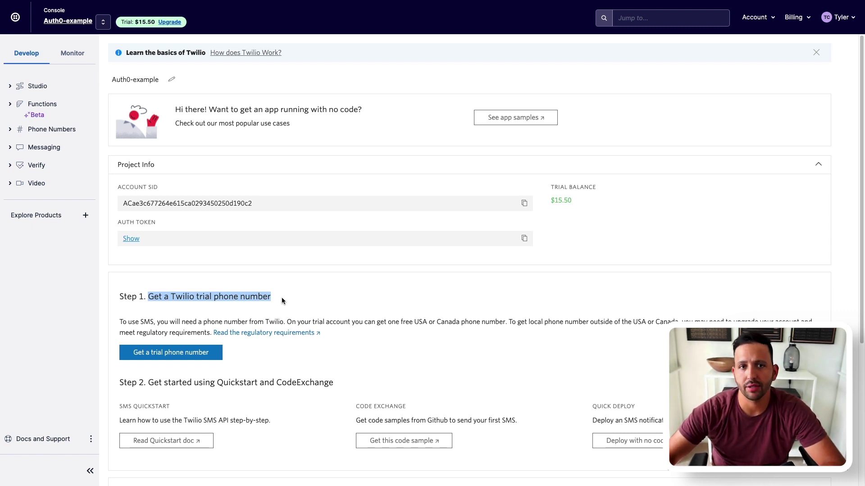
{"action": "left_click", "coordinate": [184, 356]}
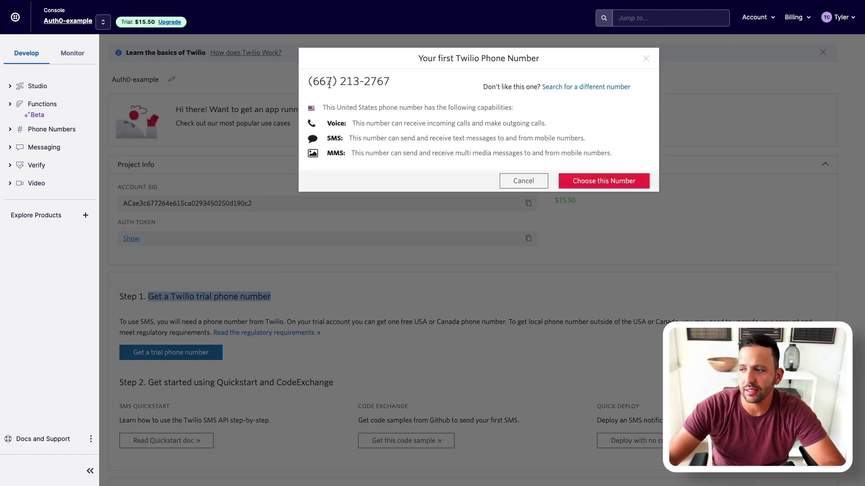
{"action": "left_click_drag", "start_coordinate": [309, 81], "coordinate": [390, 82]}
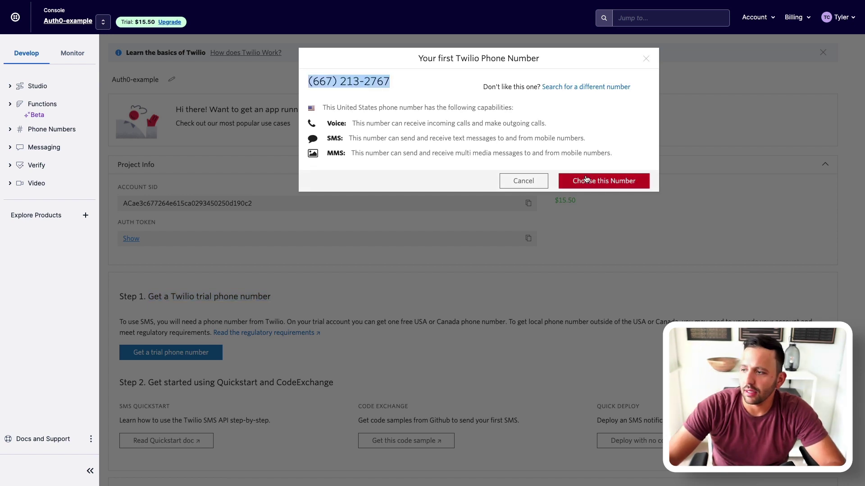
{"action": "left_click", "coordinate": [596, 182]}
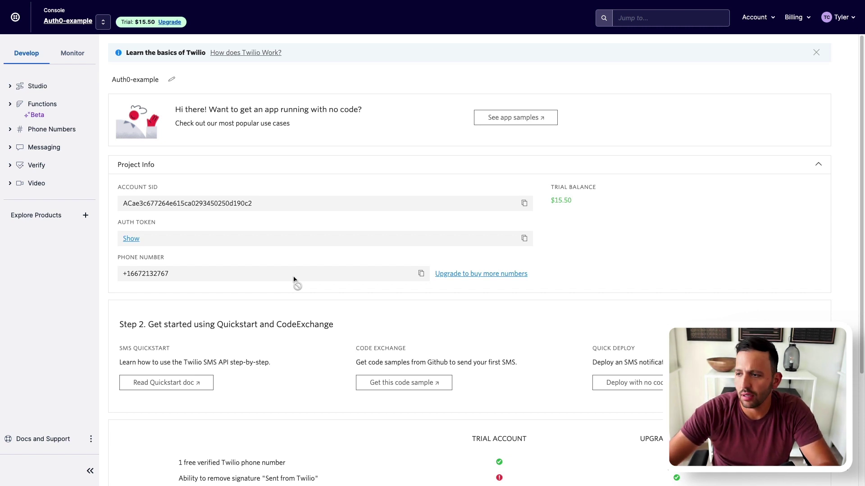
{"action": "key", "text": "ctrl+Tab"}
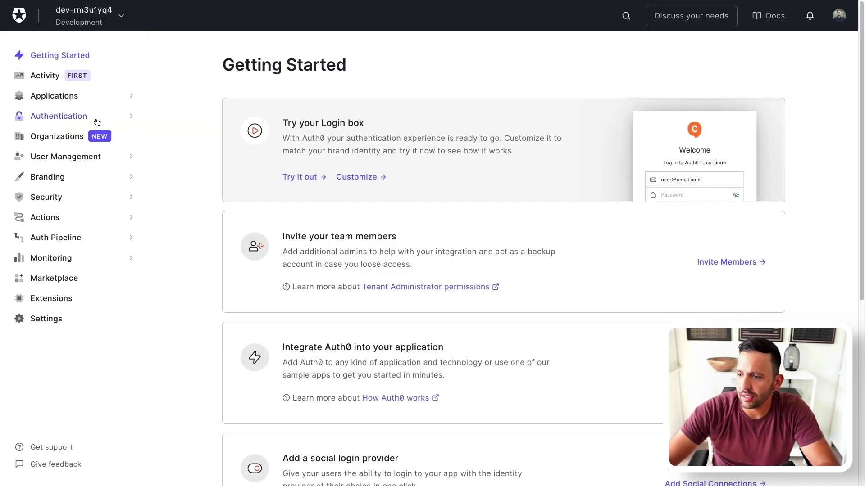
Go to Security > Multi-factor Auth and open the Phone Message factor card
{"action": "left_click", "coordinate": [71, 199]}
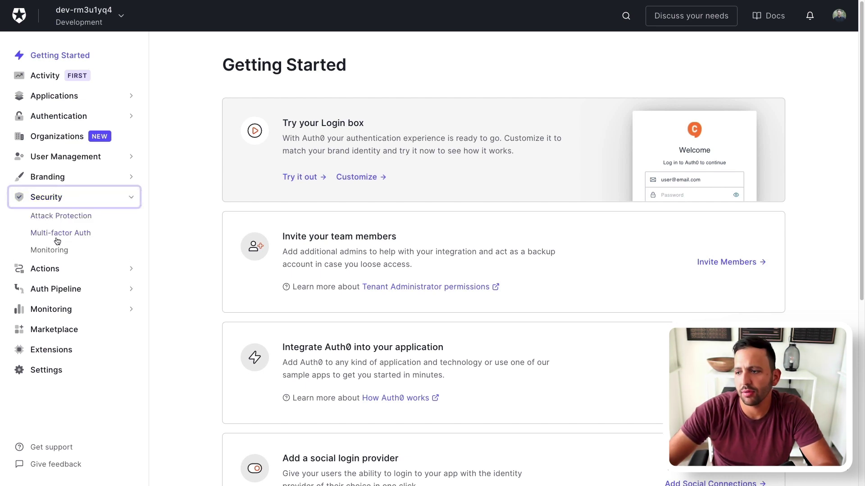
{"action": "left_click", "coordinate": [65, 234]}
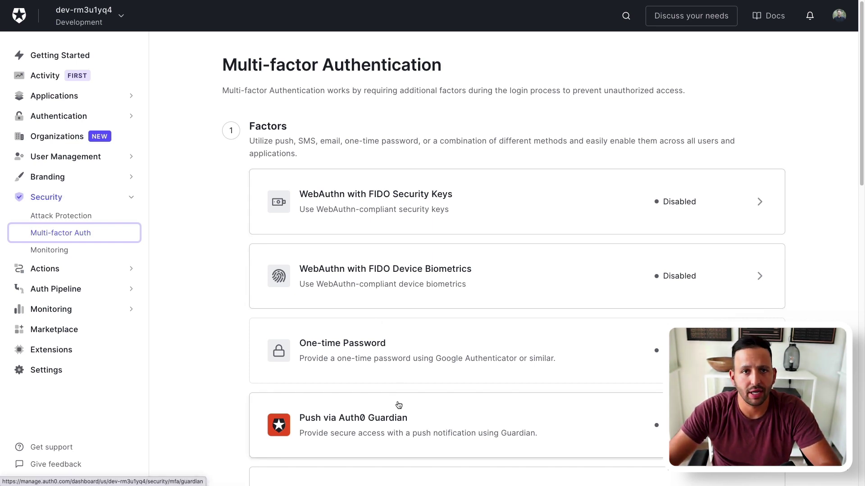
{"action": "scroll", "coordinate": [428, 402], "scroll_direction": "down", "scroll_amount": 4}
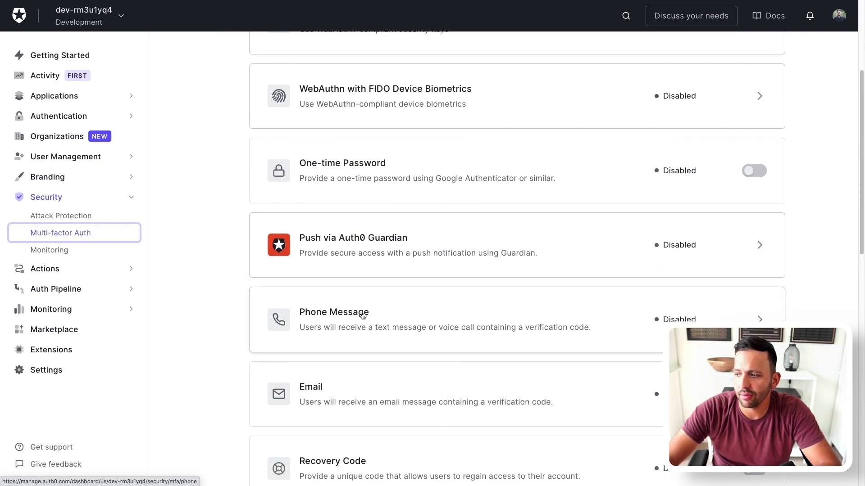
{"action": "left_click", "coordinate": [490, 326]}
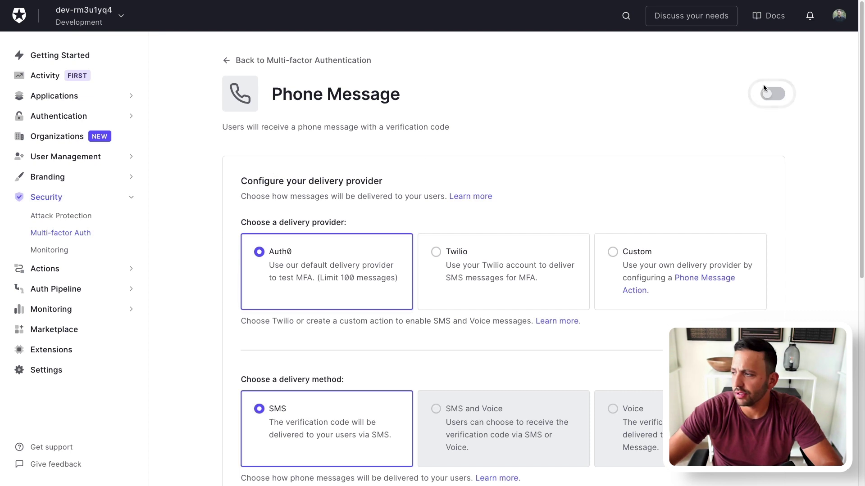
Turn on the Phone Message factor and select Twilio as the SMS delivery provider
{"action": "left_click", "coordinate": [772, 93]}
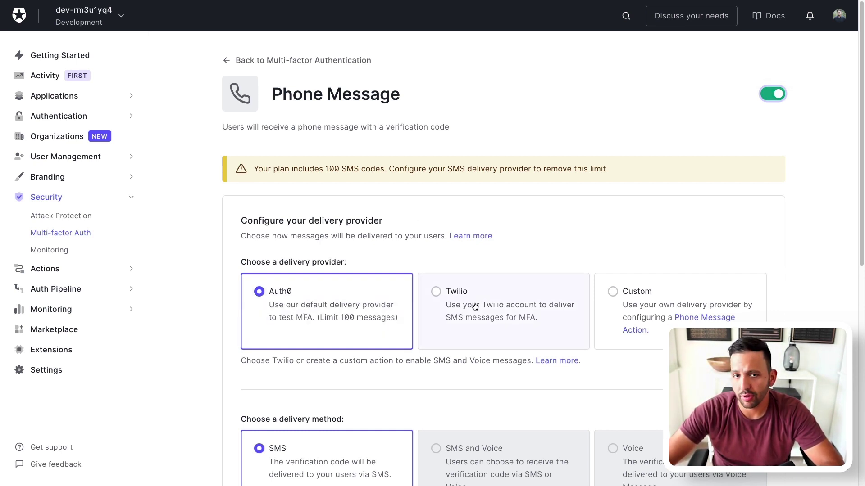
{"action": "left_click", "coordinate": [493, 311]}
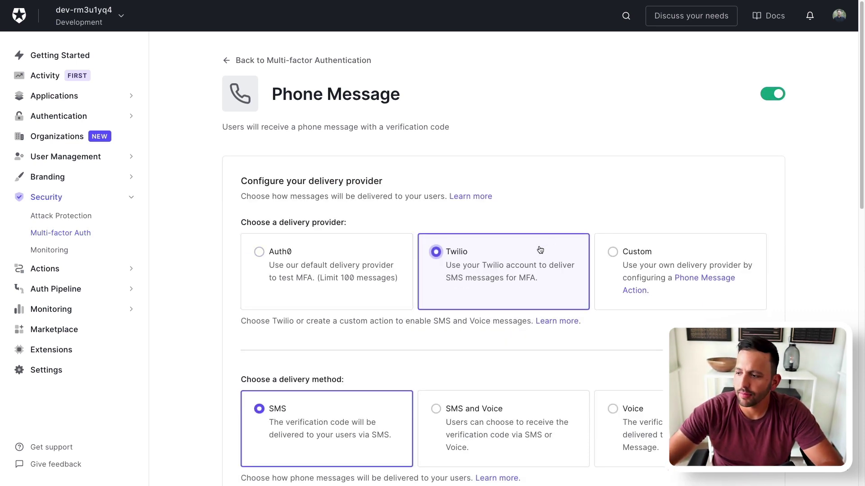
{"action": "scroll", "coordinate": [512, 285], "scroll_direction": "down", "scroll_amount": 2}
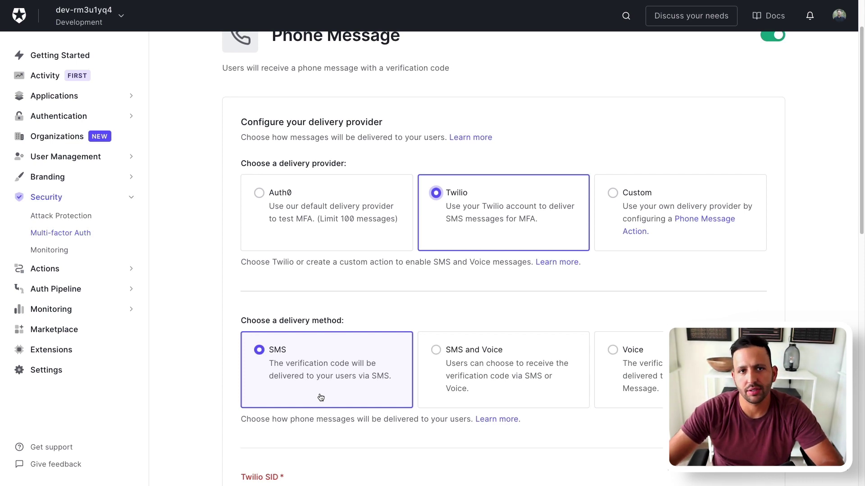
{"action": "scroll", "coordinate": [321, 398], "scroll_direction": "down", "scroll_amount": 5}
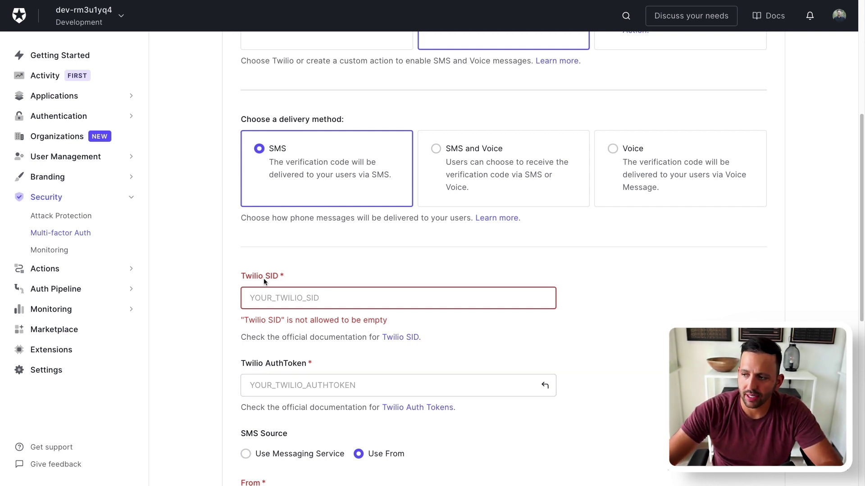
{"action": "scroll", "coordinate": [259, 389], "scroll_direction": "down", "scroll_amount": 3}
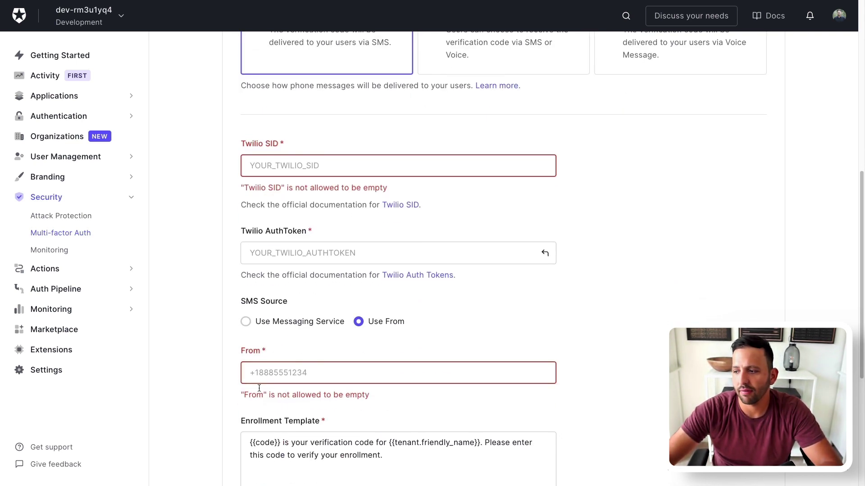
{"action": "scroll", "coordinate": [460, 341], "scroll_direction": "up", "scroll_amount": 2}
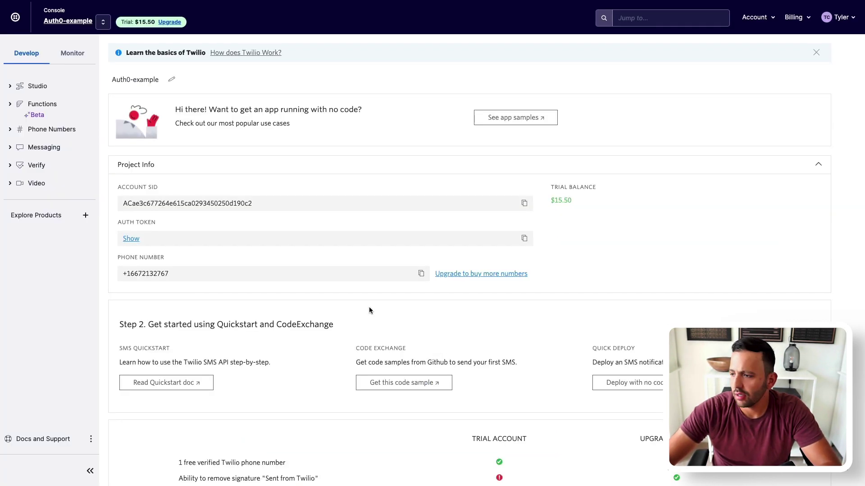
Paste the Twilio Account SID into Auth0's Twilio SID field and copy the Auth Token
{"action": "left_click", "coordinate": [524, 203]}
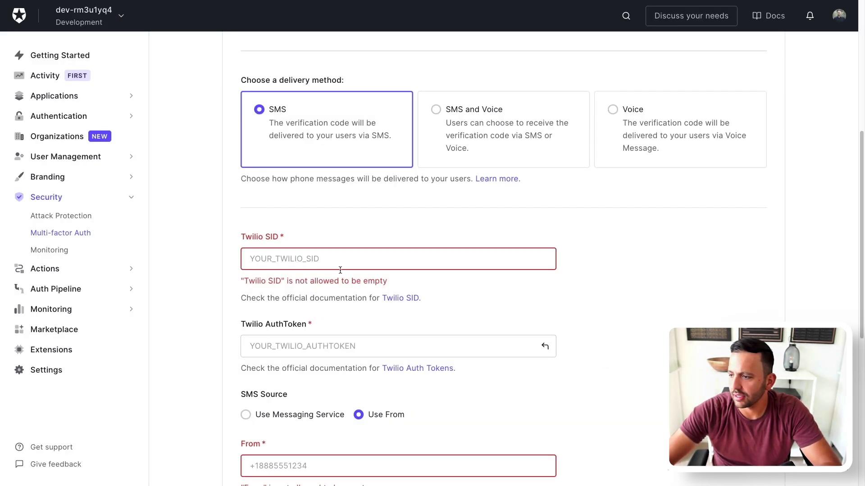
{"action": "left_click", "coordinate": [341, 260]}
{"action": "key", "text": "ctrl+v"}
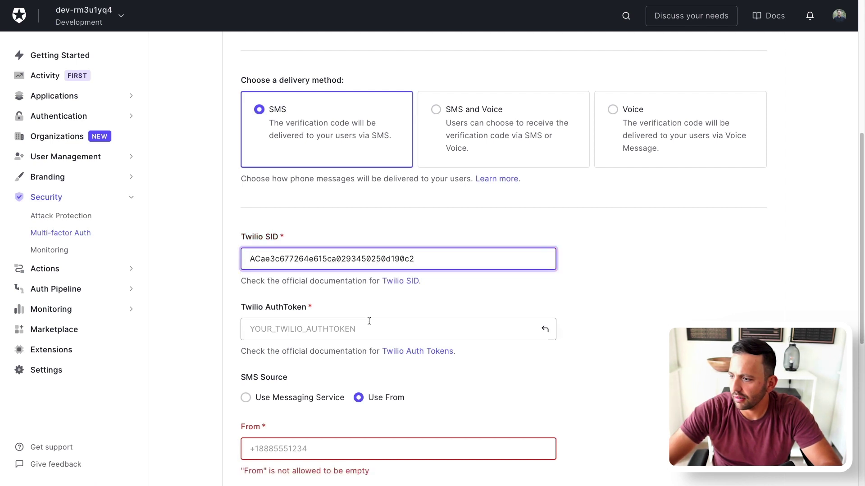
{"action": "left_click", "coordinate": [524, 239]}
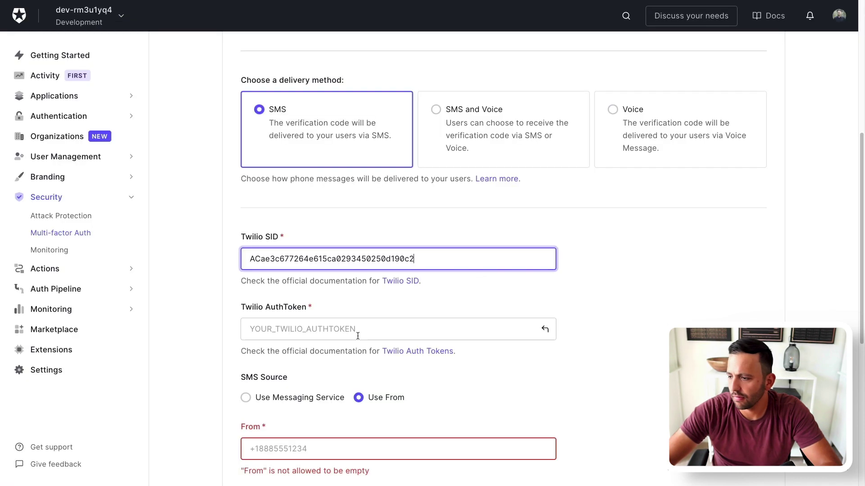
{"action": "left_click", "coordinate": [341, 328]}
Paste the copied Auth Token into the Twilio AuthToken field
{"action": "key", "text": "ctrl+v"}
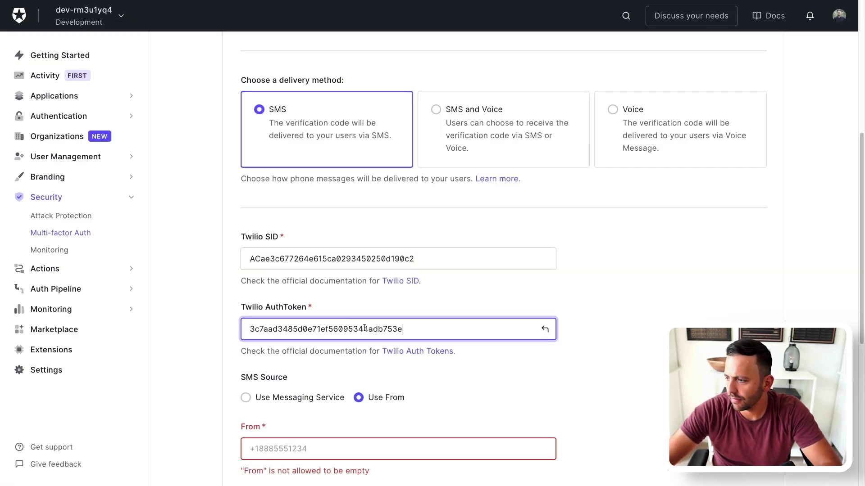
{"action": "scroll", "coordinate": [331, 395], "scroll_direction": "down", "scroll_amount": 1}
{"action": "scroll", "coordinate": [330, 395], "scroll_direction": "down", "scroll_amount": 3}
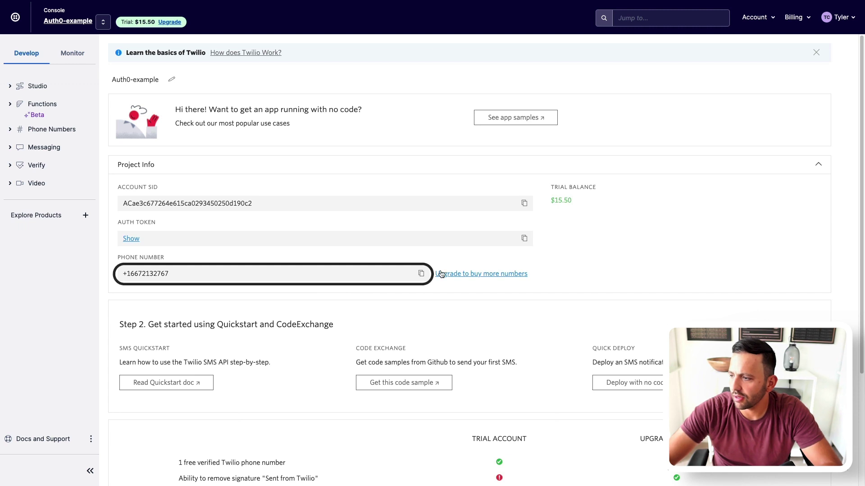
Copy the Twilio trial phone number and paste it into the From field as sender
{"action": "left_click", "coordinate": [420, 274]}
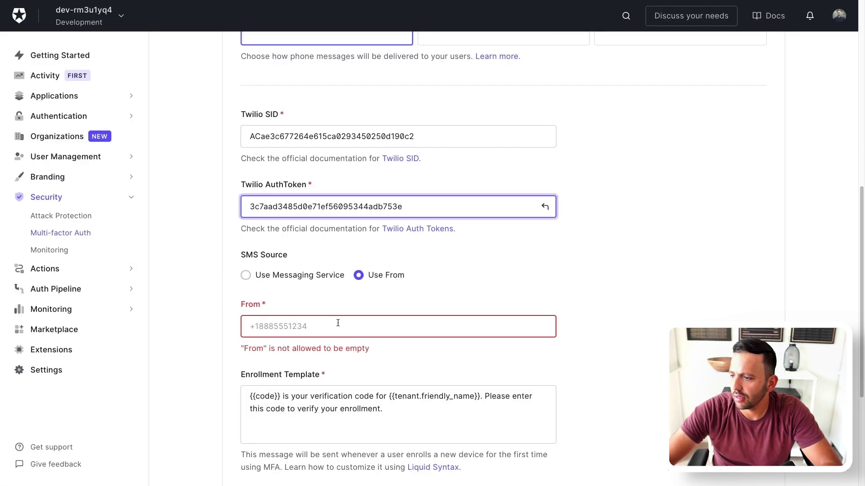
{"action": "left_click", "coordinate": [337, 324]}
{"action": "key", "text": "ctrl+v"}
{"action": "left_click", "coordinate": [593, 312]}
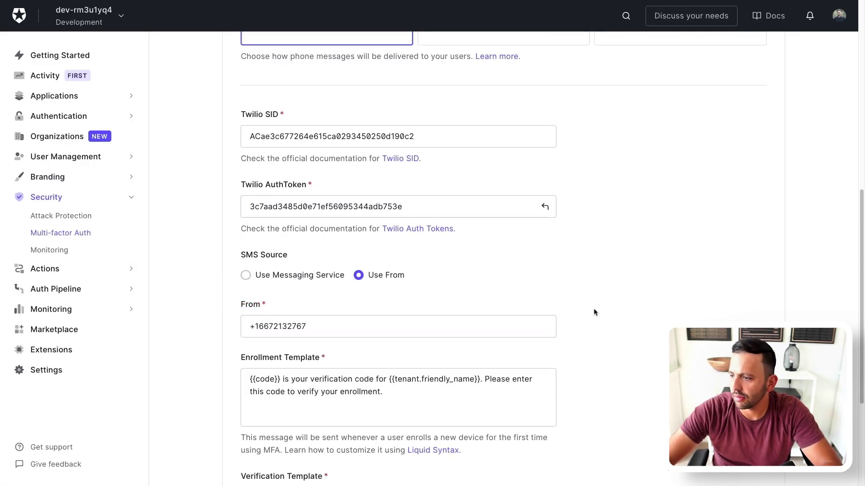
{"action": "scroll", "coordinate": [588, 321], "scroll_direction": "down", "scroll_amount": 3}
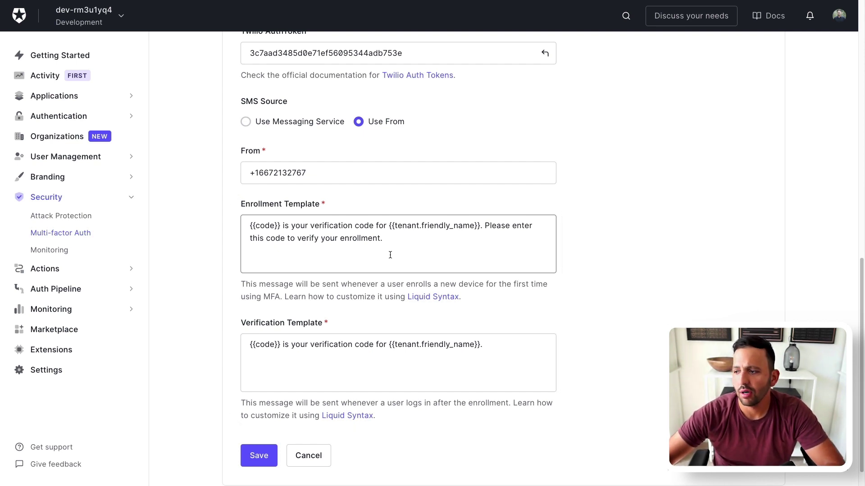
Review the enrollment template text with its {{code}} placeholder and save the Twilio SMS configuration
{"action": "left_click_drag", "start_coordinate": [400, 243], "coordinate": [215, 223]}
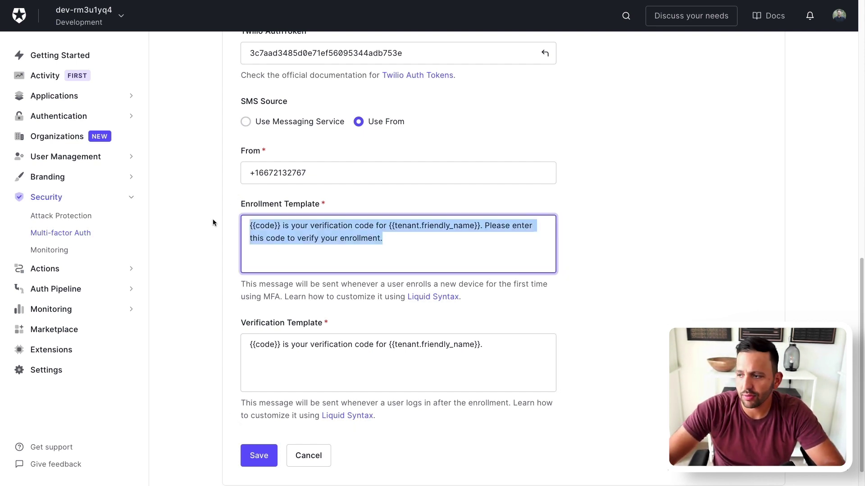
{"action": "left_click", "coordinate": [411, 246]}
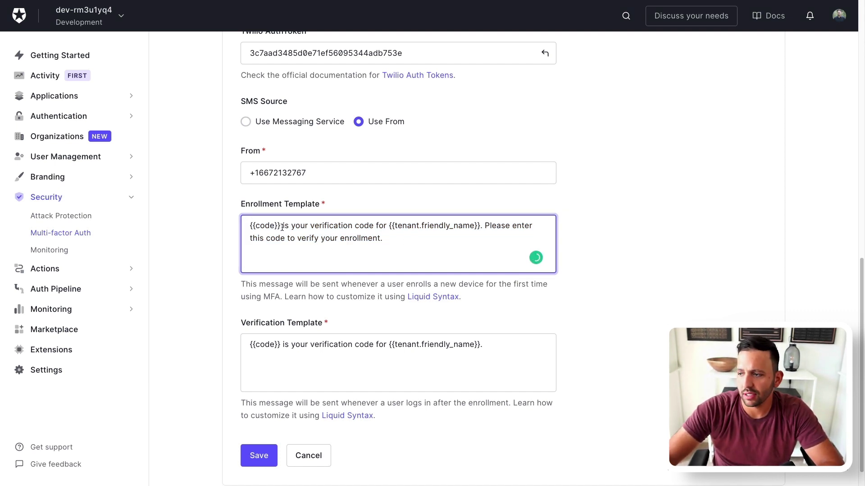
{"action": "left_click_drag", "start_coordinate": [282, 226], "coordinate": [242, 227]}
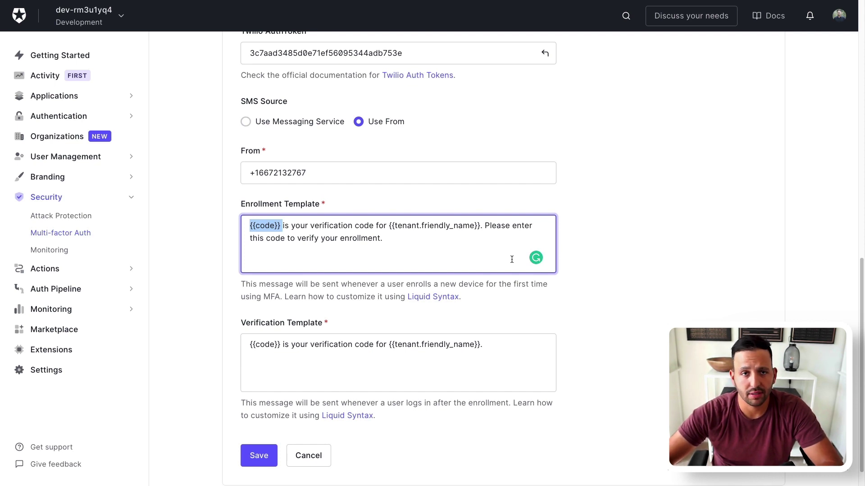
{"action": "left_click", "coordinate": [510, 263]}
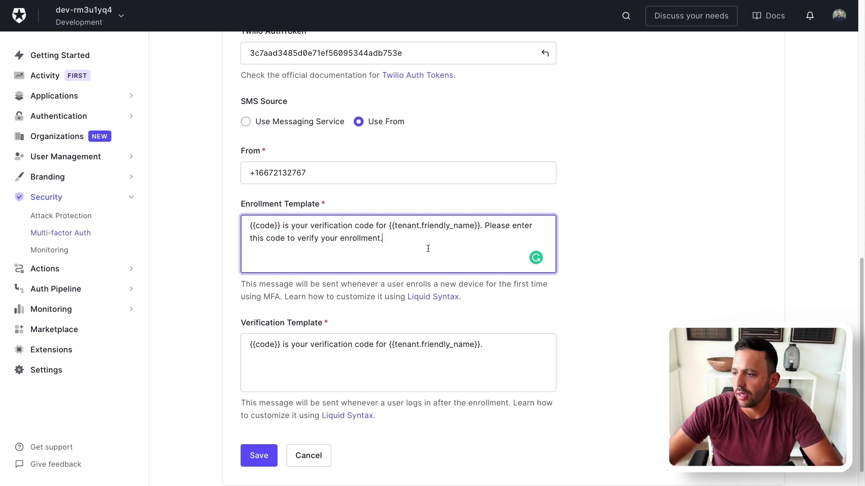
{"action": "left_click", "coordinate": [256, 455]}
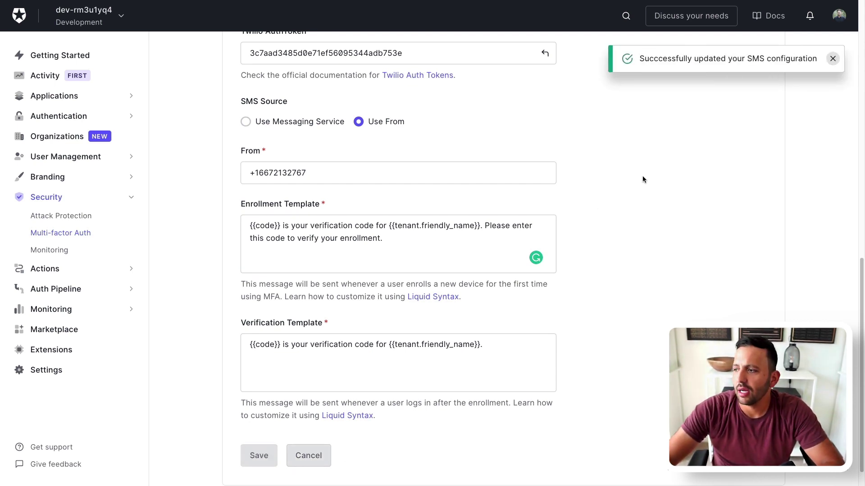
{"action": "scroll", "coordinate": [642, 176], "scroll_direction": "up", "scroll_amount": 12}
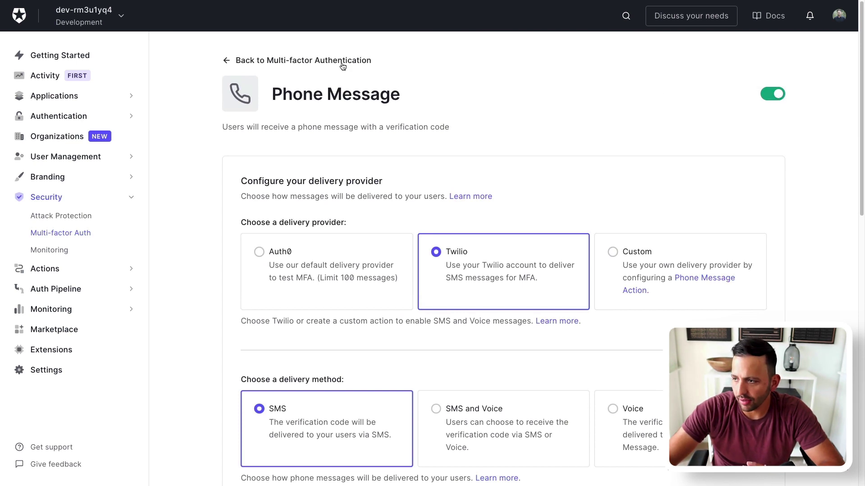
Back on Multi-factor Authentication, choose Always under Define policies' Require Multi-factor Auth
{"action": "left_click", "coordinate": [343, 61]}
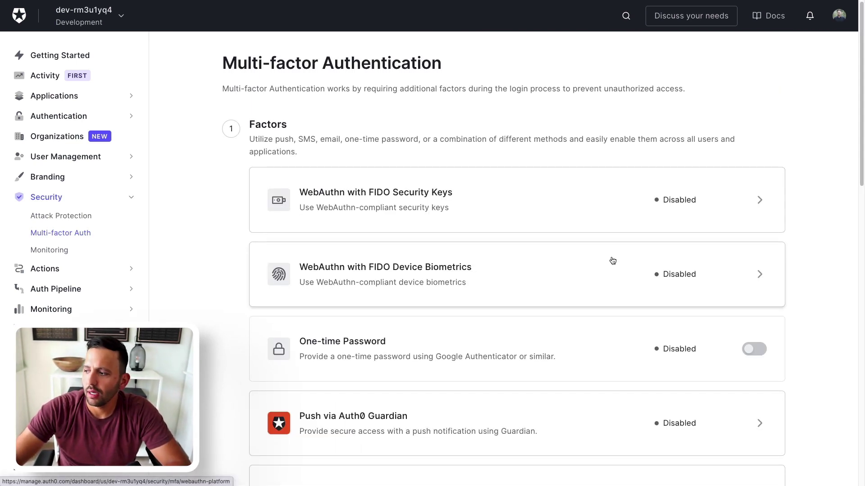
{"action": "scroll", "coordinate": [610, 258], "scroll_direction": "down", "scroll_amount": 2}
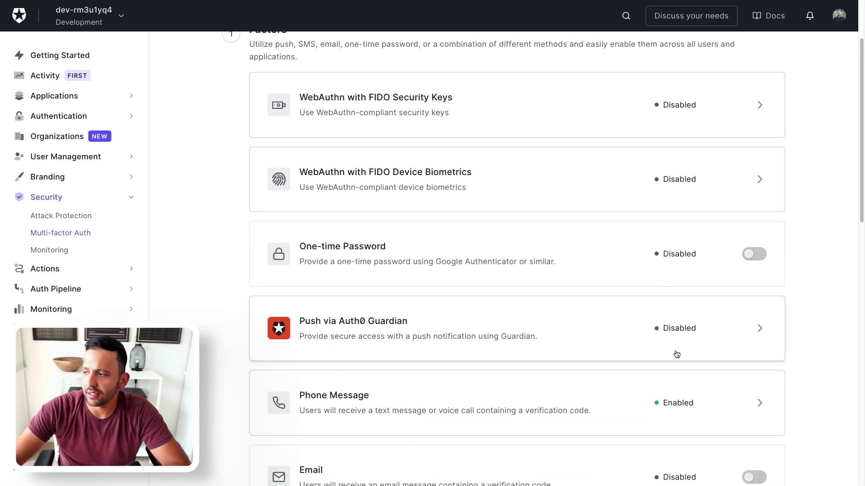
{"action": "scroll", "coordinate": [409, 243], "scroll_direction": "down", "scroll_amount": 1}
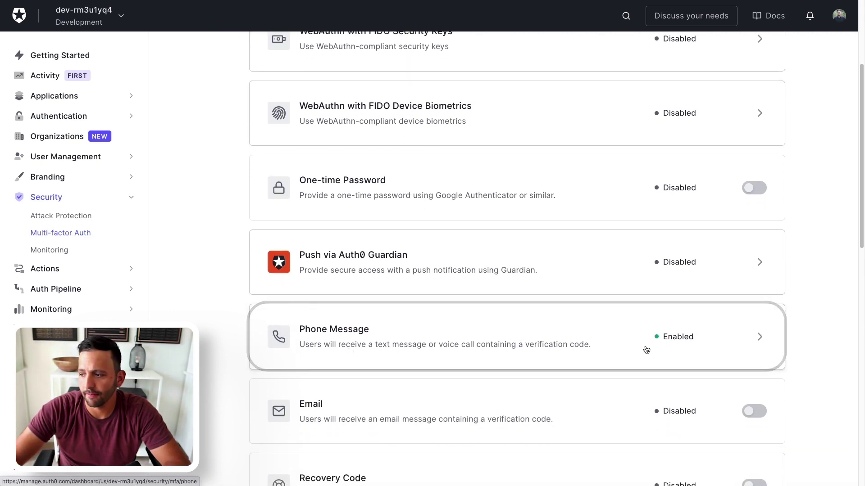
{"action": "scroll", "coordinate": [647, 349], "scroll_direction": "down", "scroll_amount": 3}
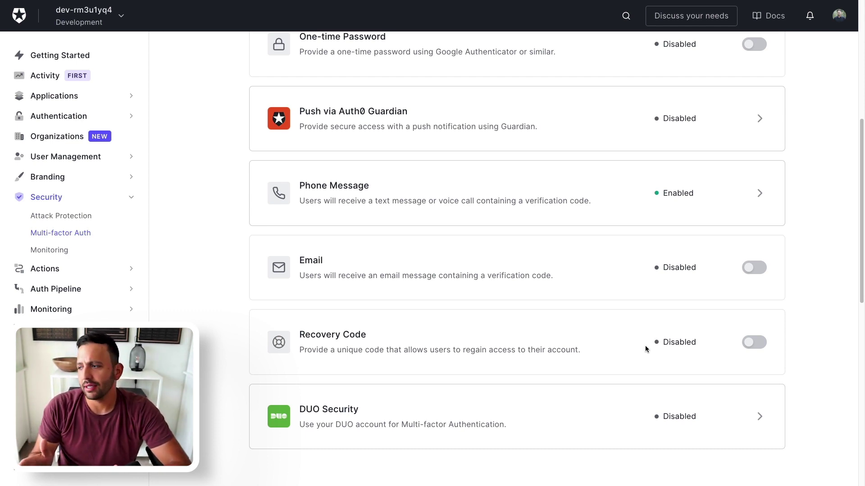
{"action": "scroll", "coordinate": [645, 349], "scroll_direction": "down", "scroll_amount": 7}
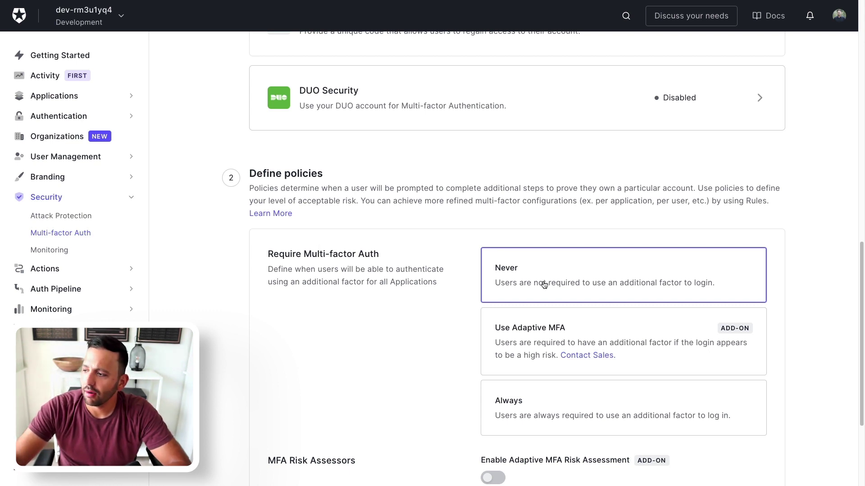
{"action": "scroll", "coordinate": [543, 315], "scroll_direction": "down", "scroll_amount": 1}
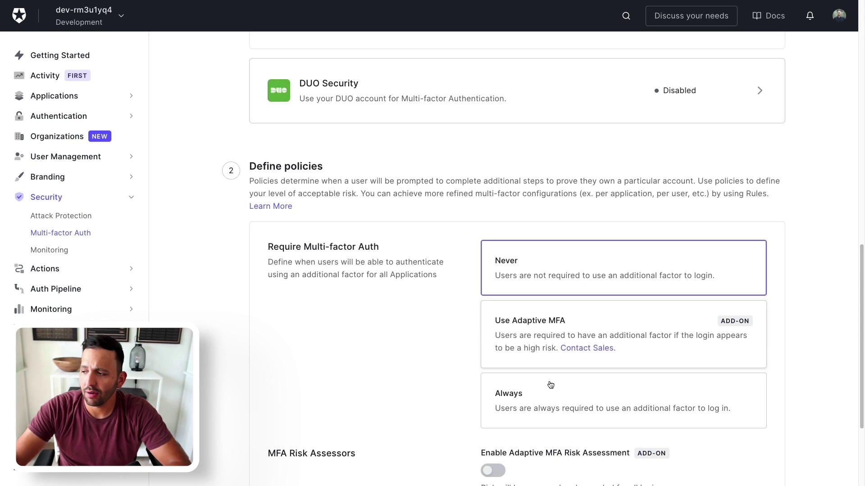
{"action": "left_click", "coordinate": [555, 401]}
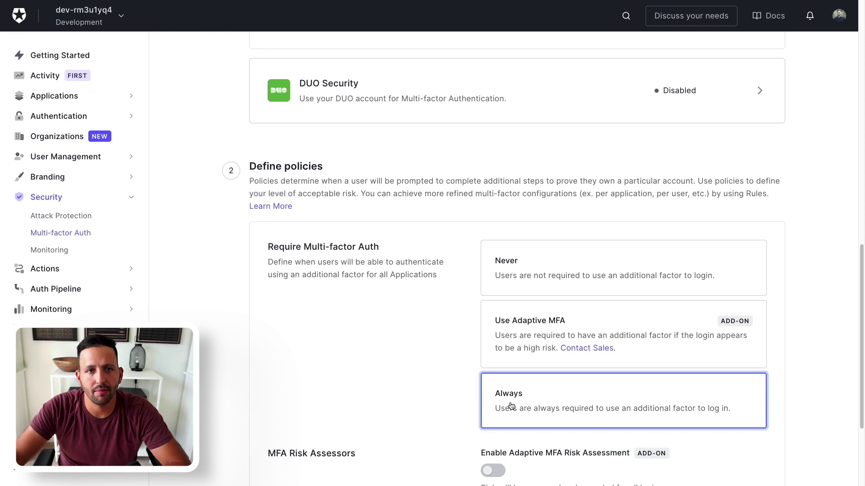
Save the Always MFA policy and confirm applying it to all users
{"action": "scroll", "coordinate": [558, 399], "scroll_direction": "down", "scroll_amount": 3}
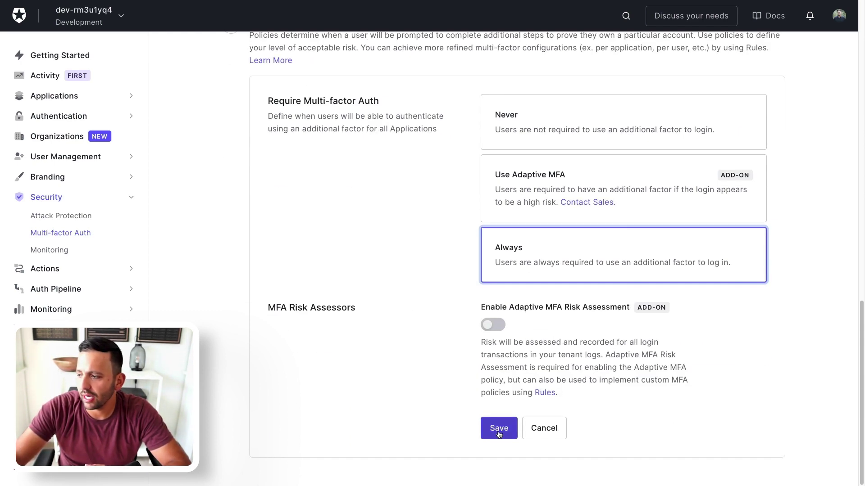
{"action": "left_click", "coordinate": [501, 432]}
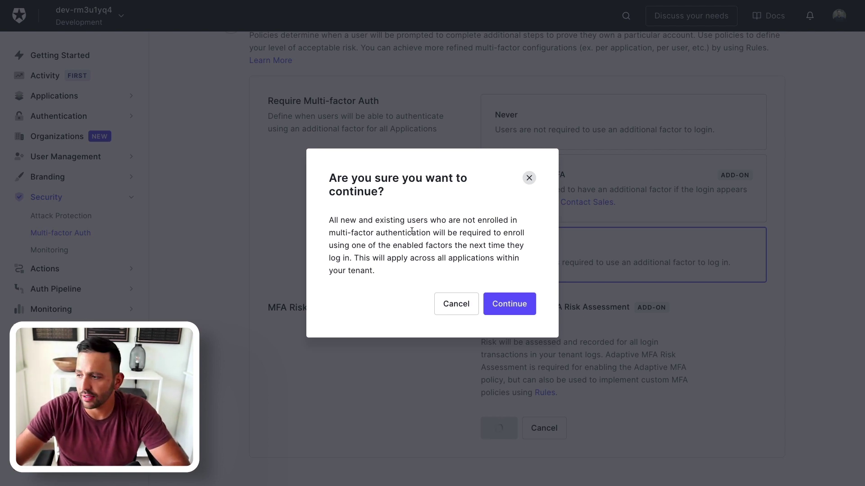
{"action": "left_click", "coordinate": [510, 304]}
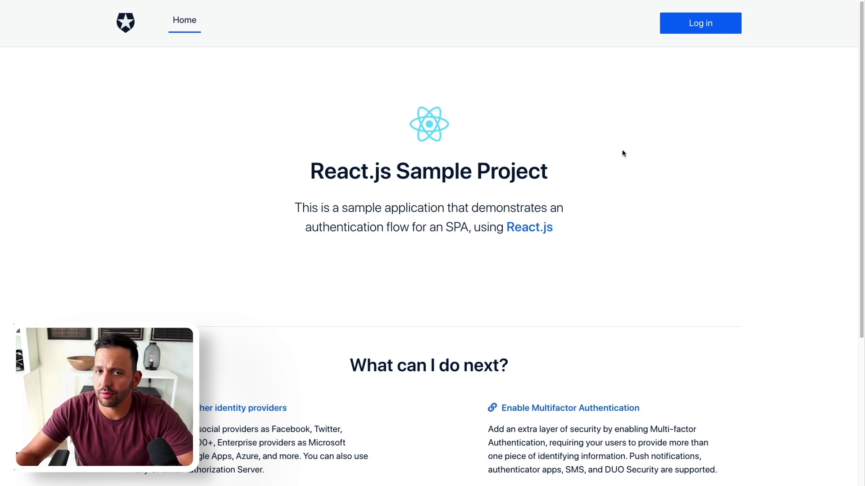
Log in to the sample app with the test user's email address and password
{"action": "left_click", "coordinate": [705, 28]}
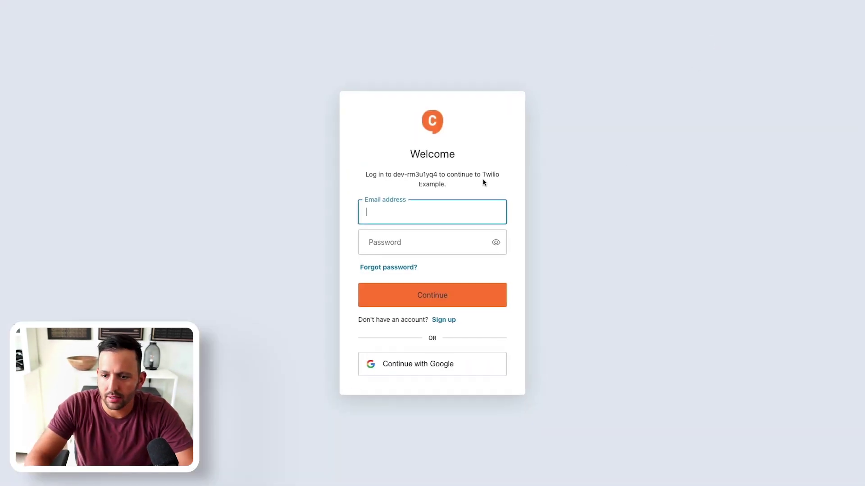
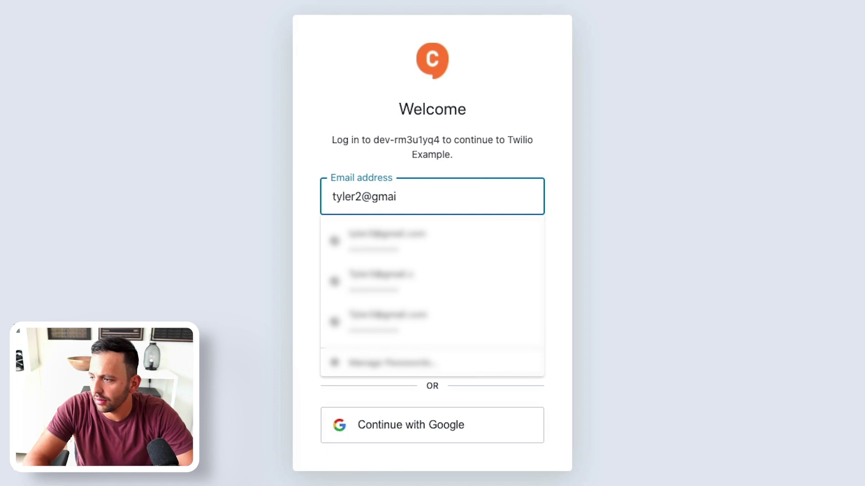
{"action": "key", "text": "Tab"}
{"action": "type", "text": "***"}
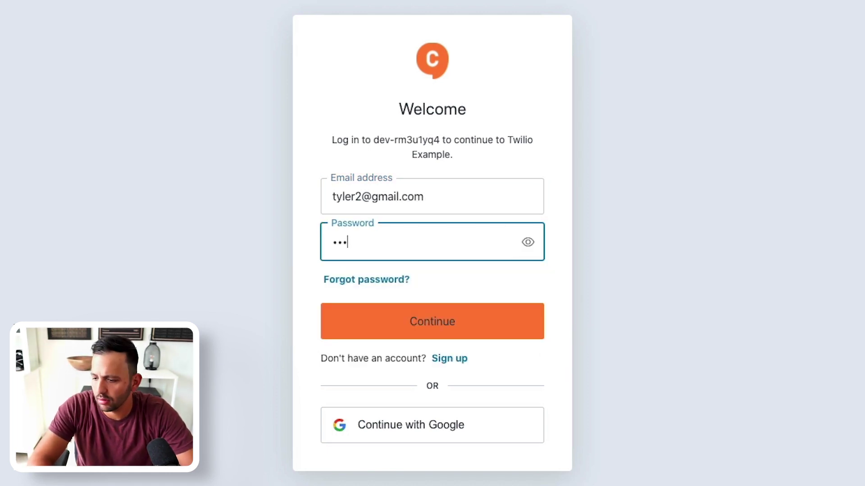
{"action": "type", "text": "*********"}
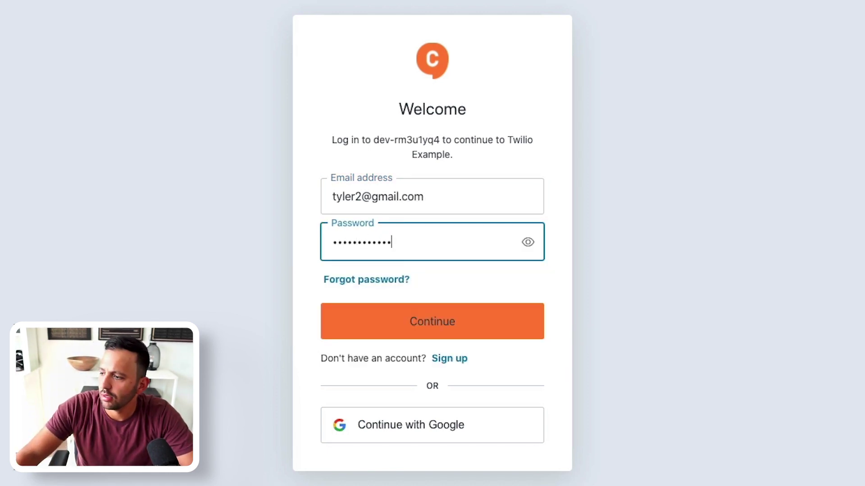
{"action": "left_click", "coordinate": [514, 311]}
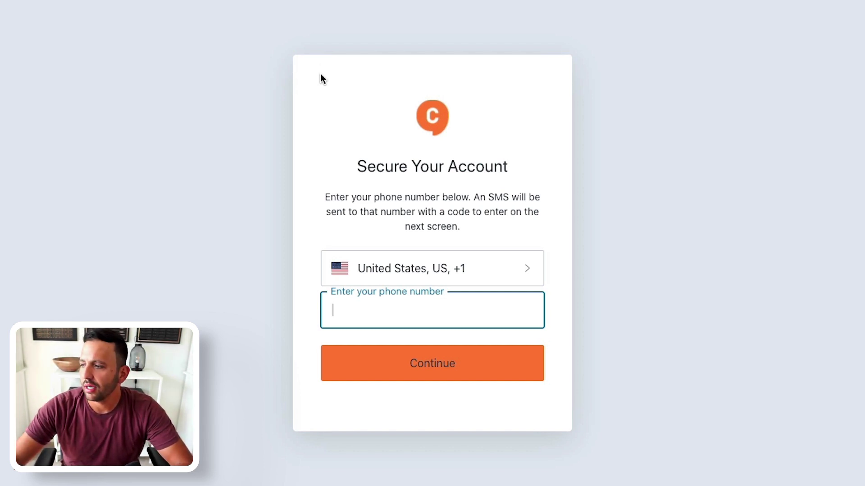
Keep the United States +1 country code, enter the test user's phone number, and submit it
{"action": "left_click", "coordinate": [492, 269]}
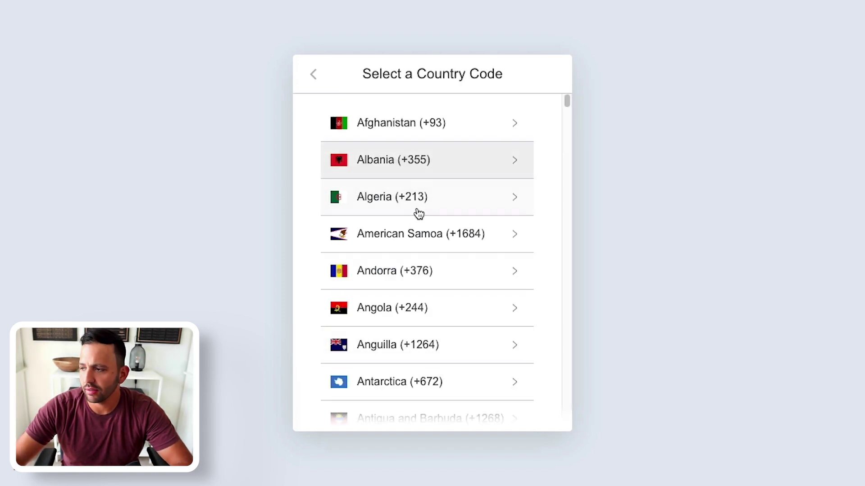
{"action": "scroll", "coordinate": [453, 270], "scroll_direction": "down", "scroll_amount": 1}
{"action": "scroll", "coordinate": [454, 271], "scroll_direction": "up", "scroll_amount": 1}
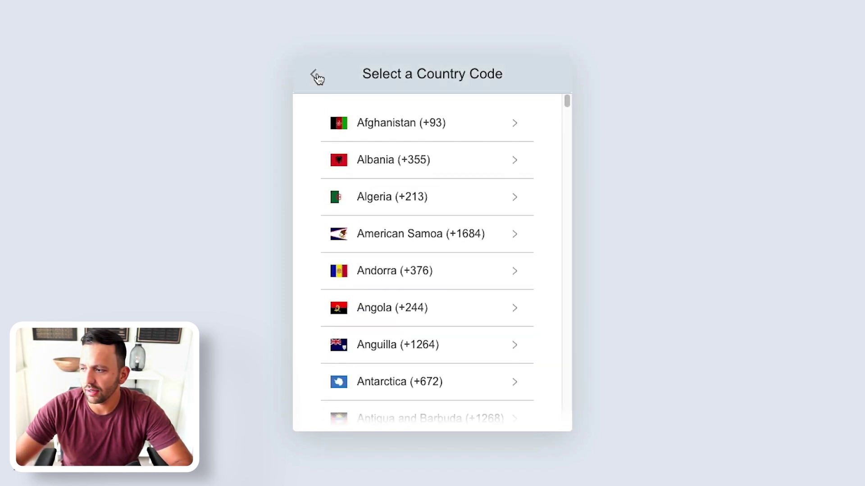
{"action": "left_click", "coordinate": [316, 77]}
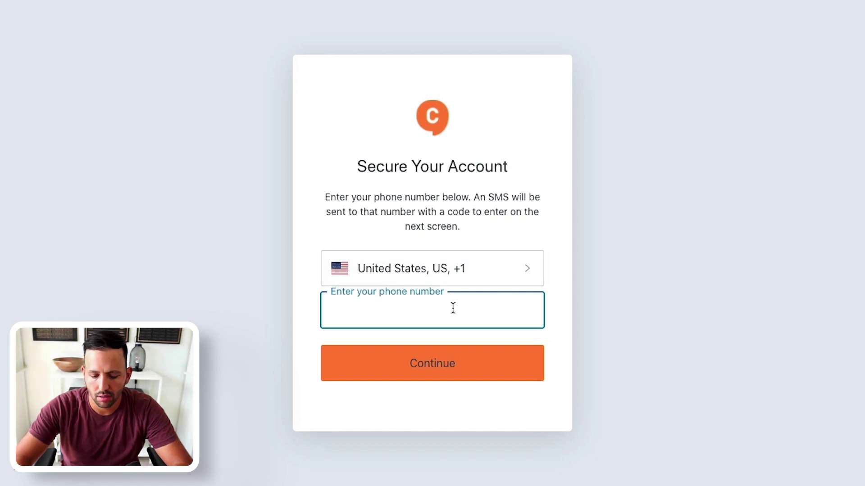
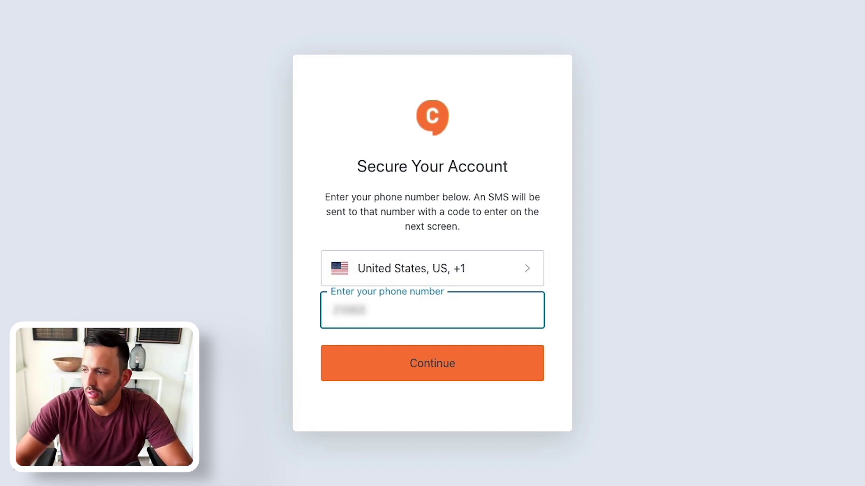
{"action": "left_click", "coordinate": [447, 373]}
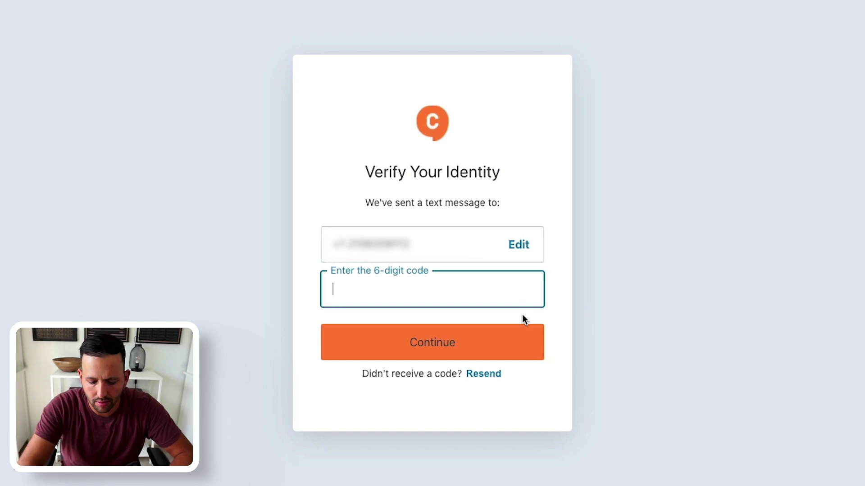
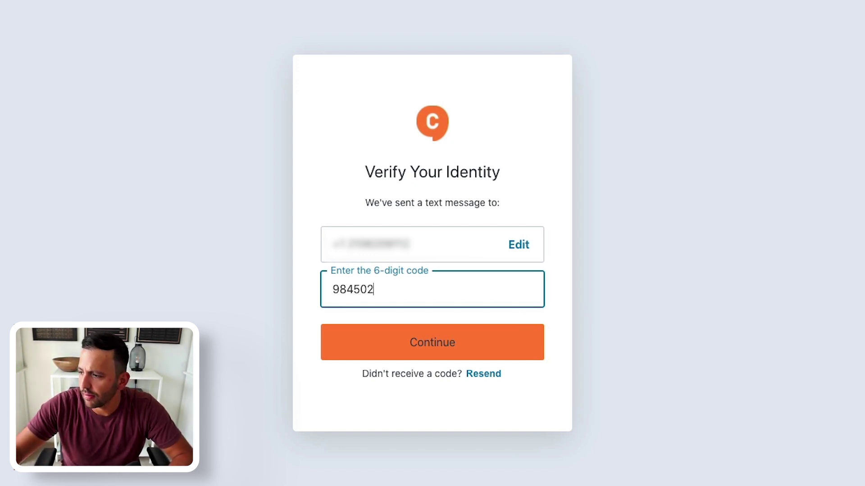
Enter the 6-digit SMS verification code, then open the signed-in user's Profile page
{"action": "left_click", "coordinate": [499, 342]}
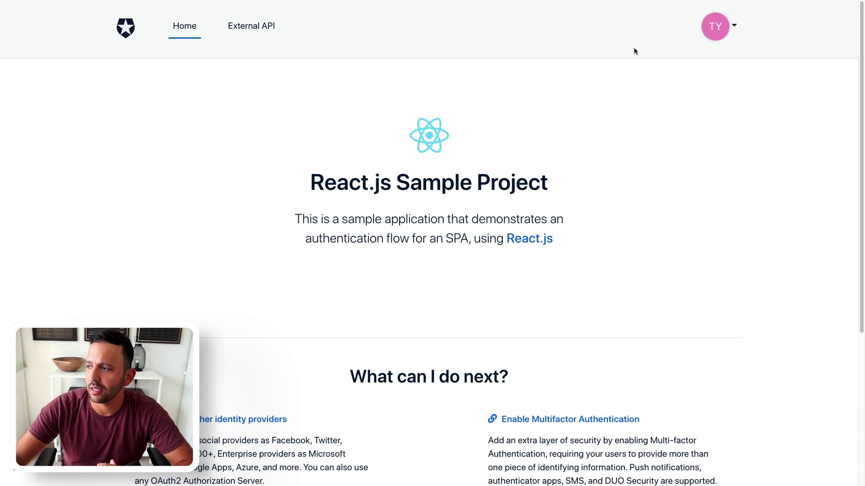
{"action": "left_click", "coordinate": [717, 30]}
{"action": "left_click", "coordinate": [728, 82]}
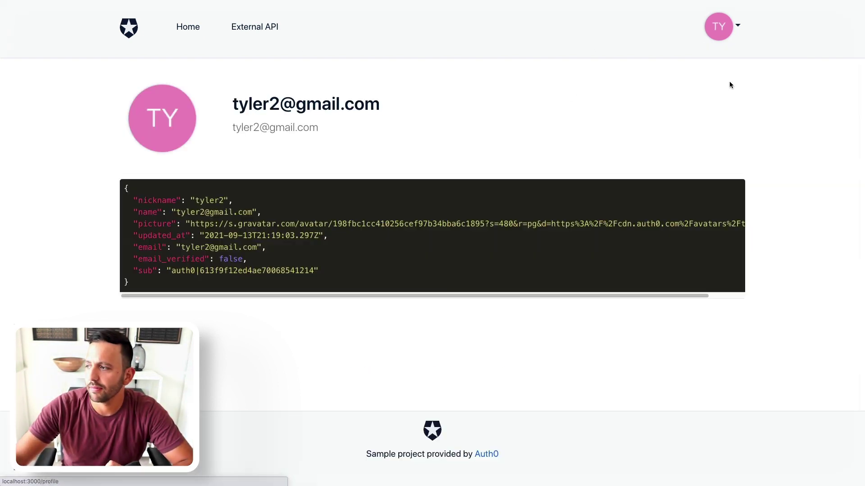